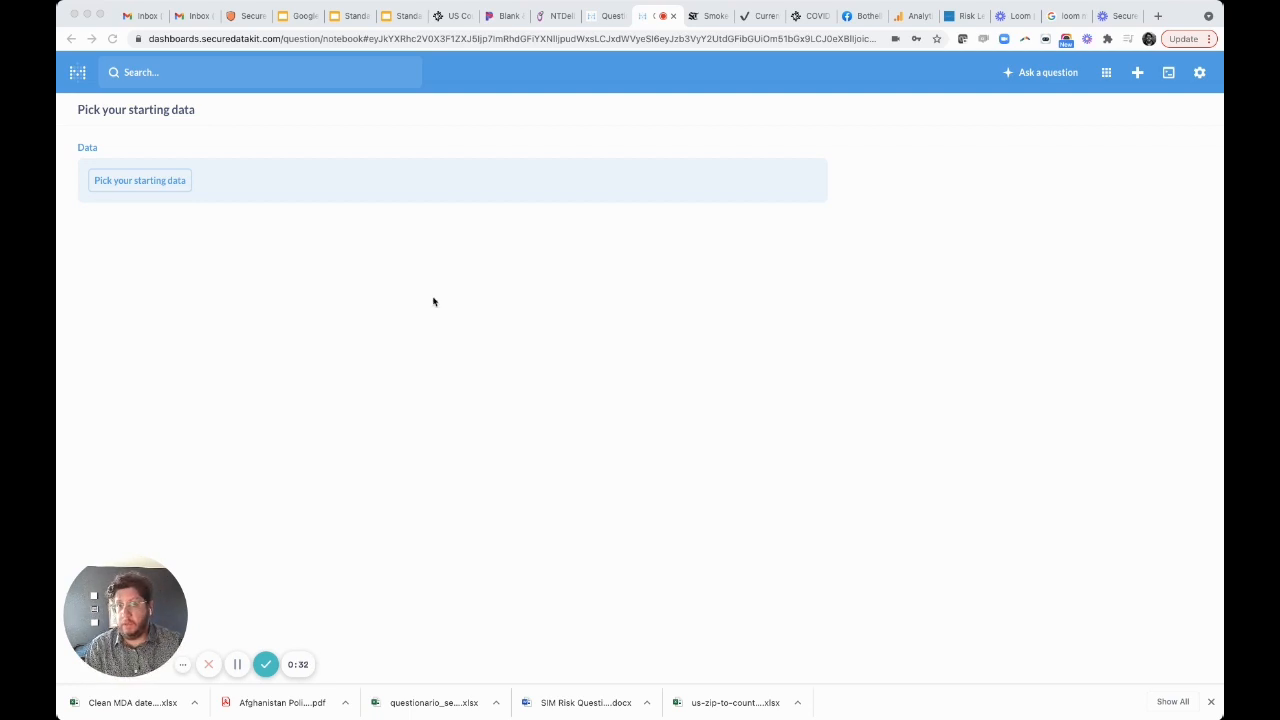
Choose the Rowdy County To Zip Merge View table as the starting data and preview its rows.
{"action": "left_click", "coordinate": [177, 183]}
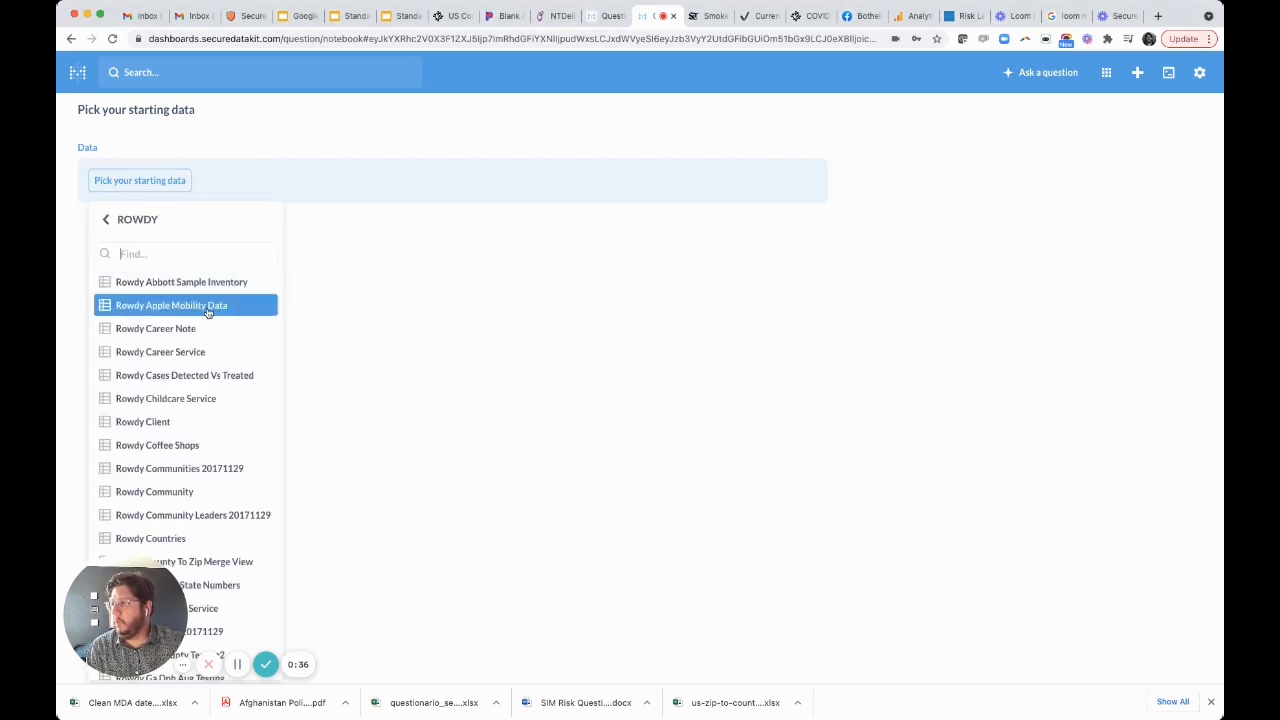
{"action": "type", "text": "cout"}
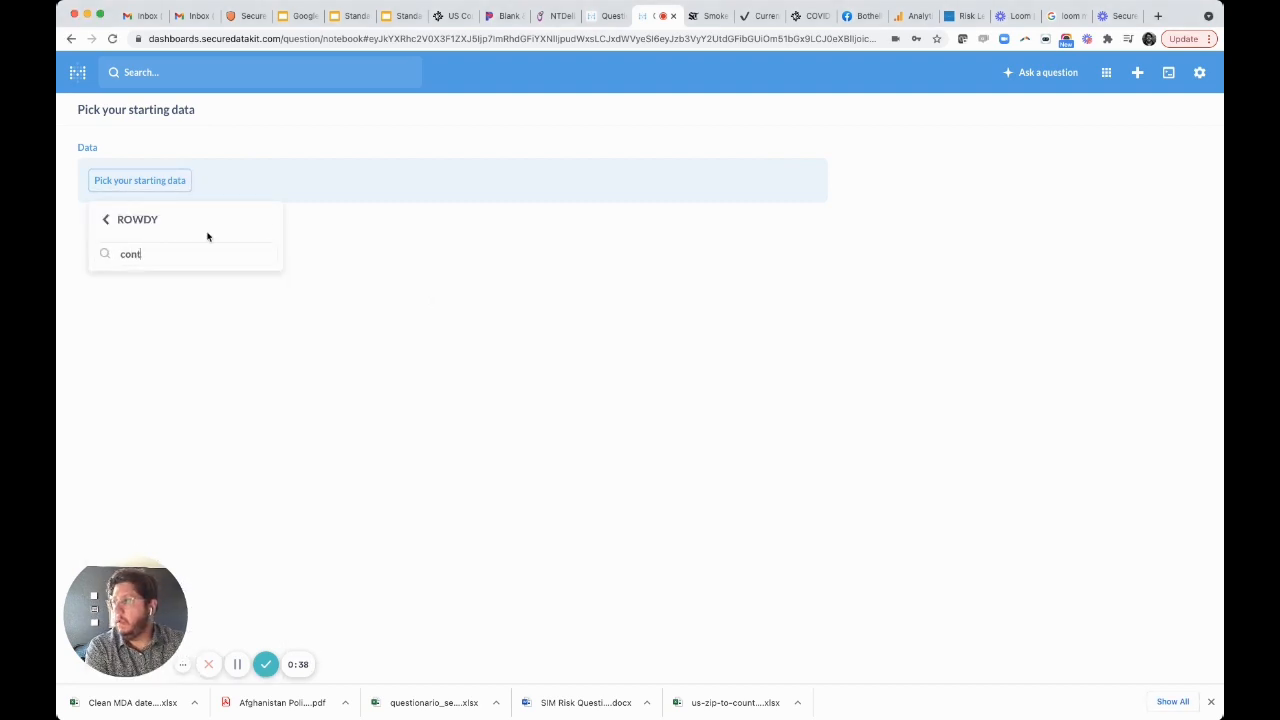
{"action": "key", "text": "BackSpace"}
{"action": "type", "text": "nt"}
{"action": "left_click", "coordinate": [200, 305]}
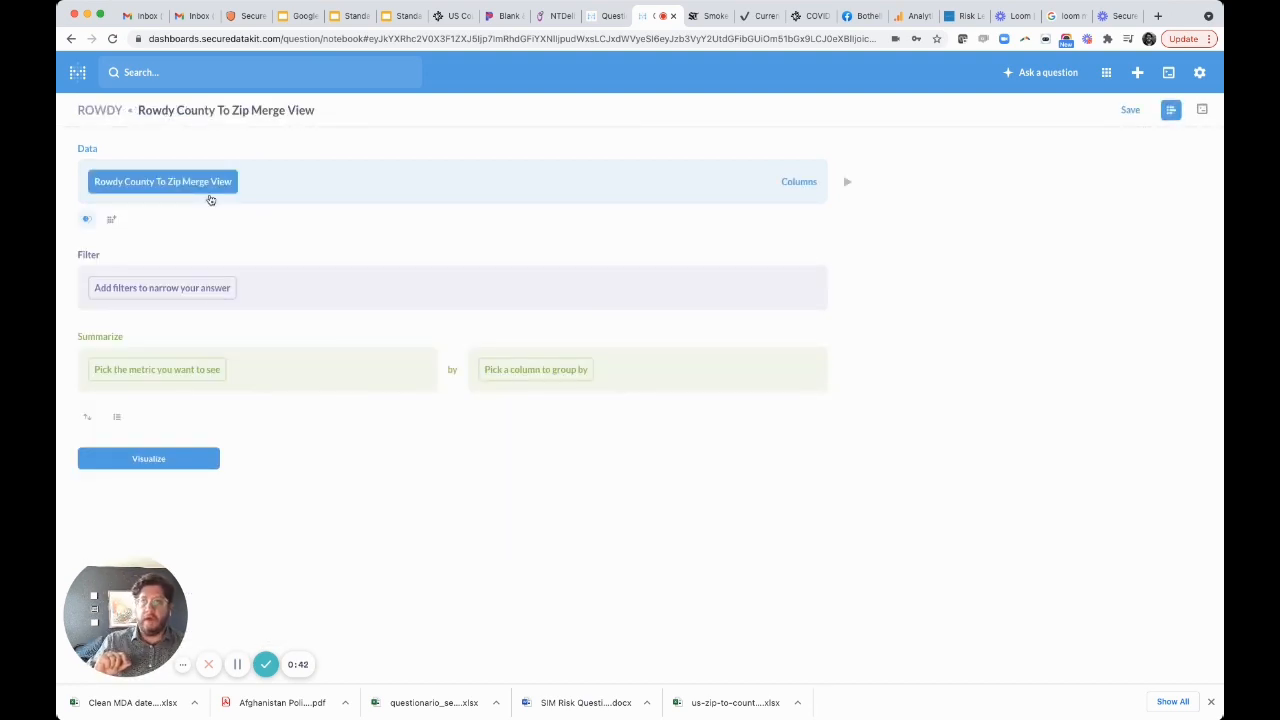
{"action": "left_click", "coordinate": [848, 187]}
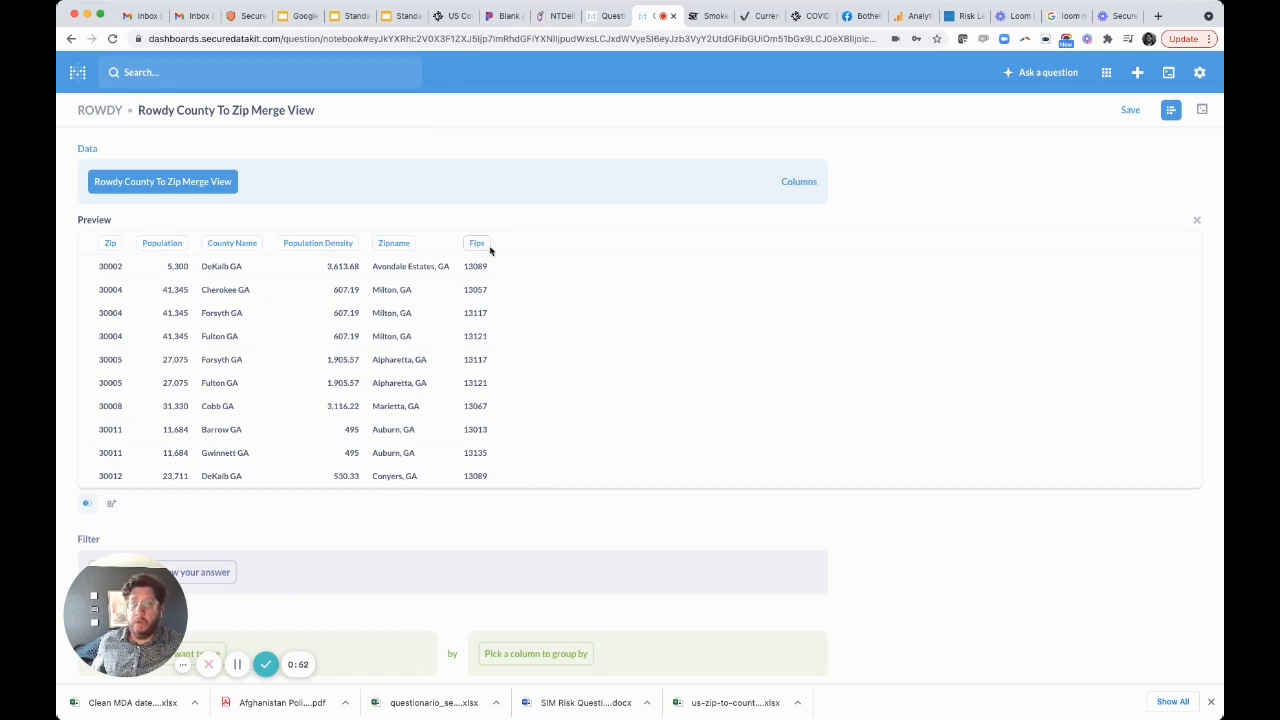
{"action": "left_click", "coordinate": [1198, 222]}
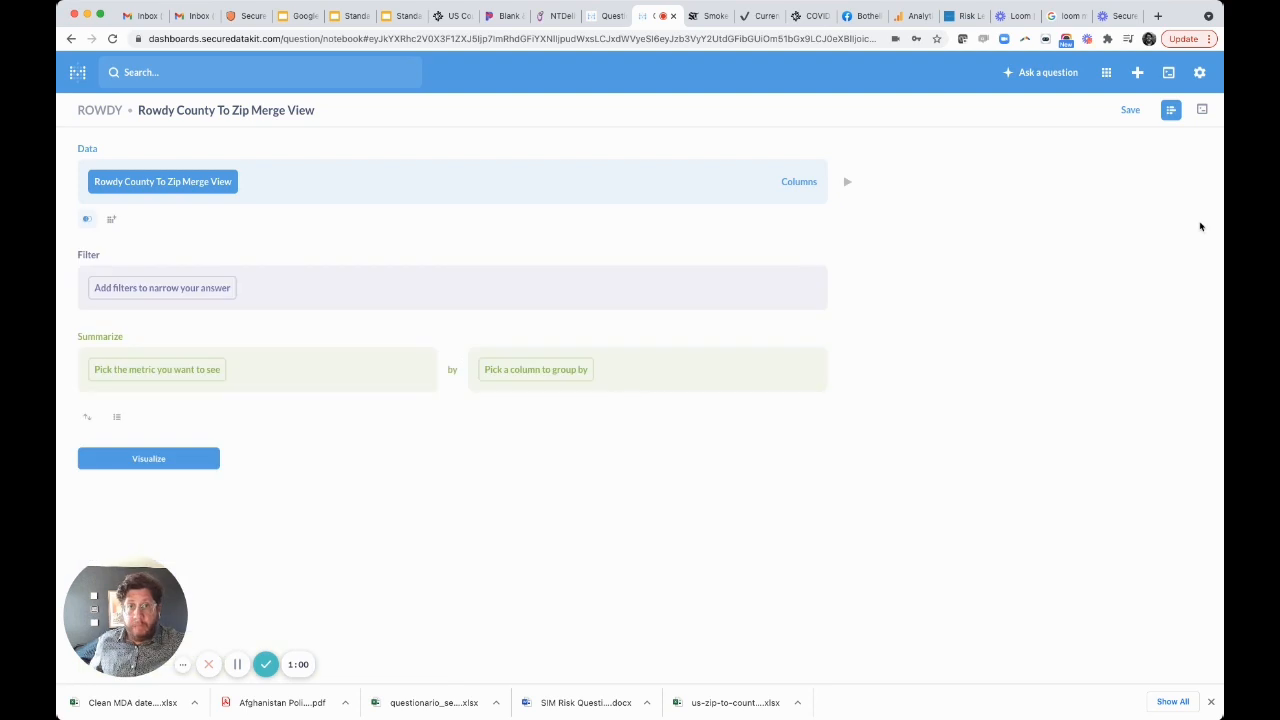
Join the Rowdy Us Counties New table, matching Fips in the merge view to County ID.
{"action": "left_click", "coordinate": [87, 219]}
{"action": "type", "text": "count"}
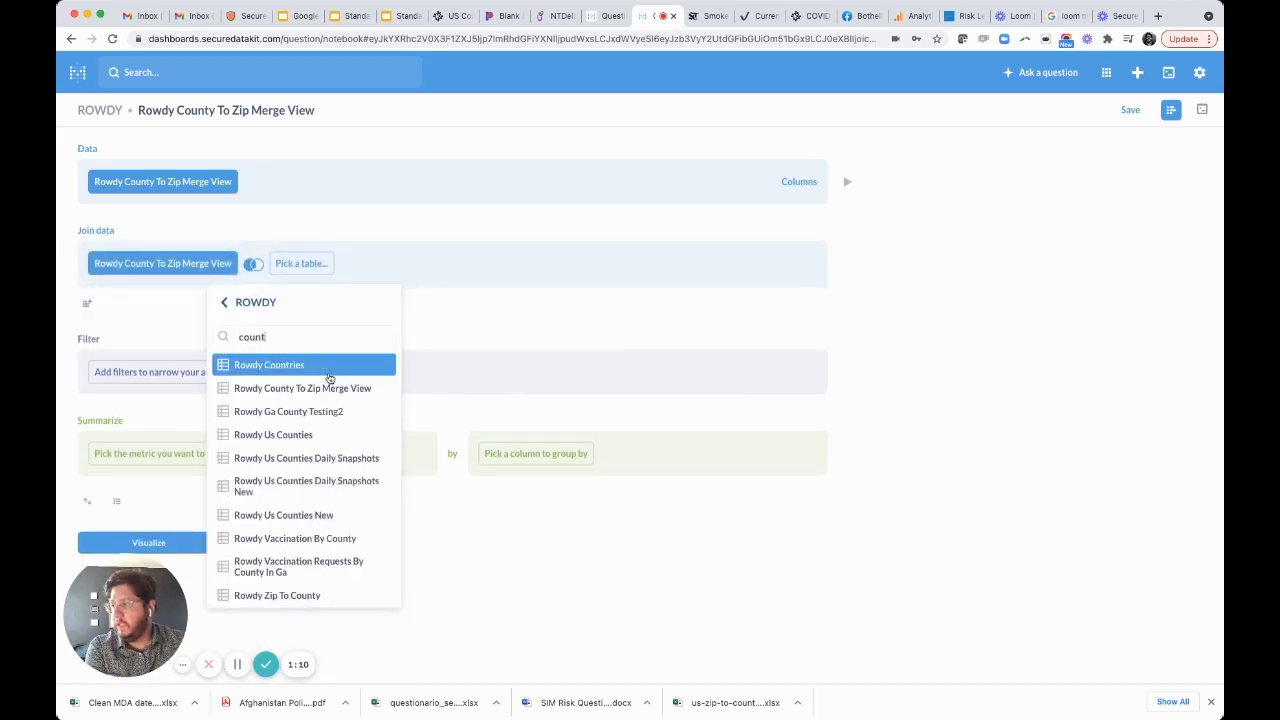
{"action": "left_click", "coordinate": [369, 514]}
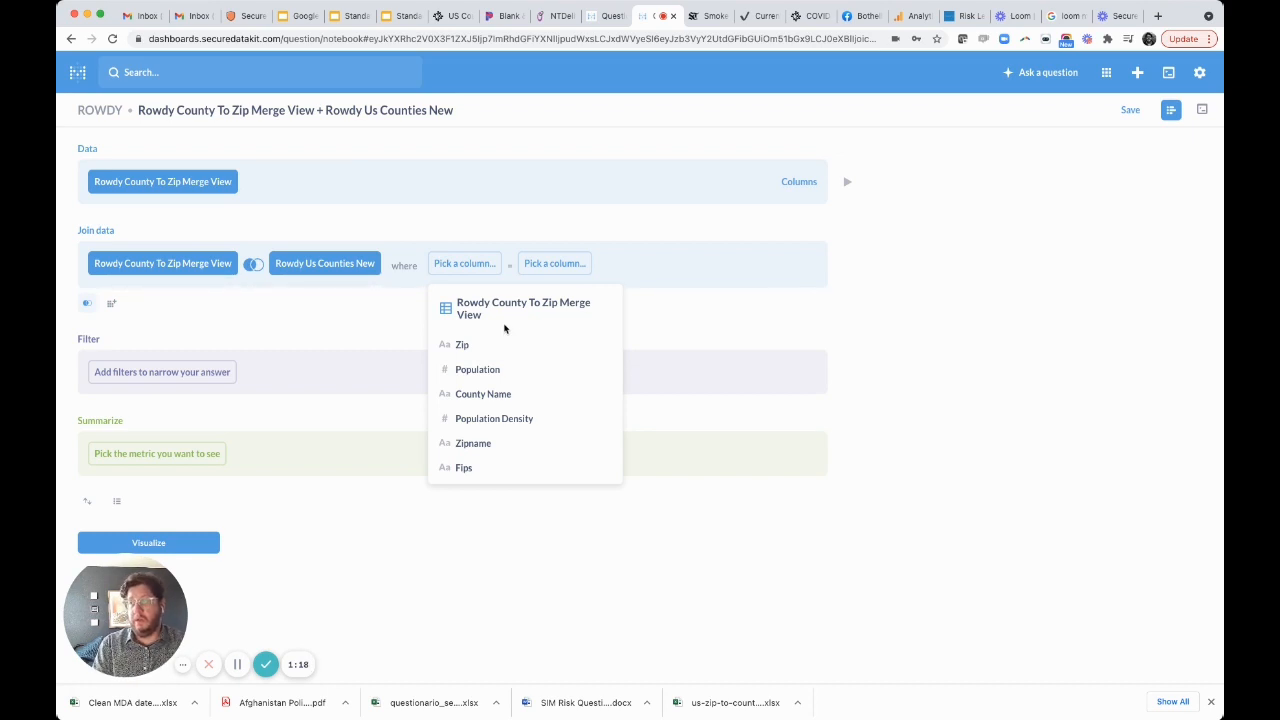
{"action": "left_click", "coordinate": [483, 468]}
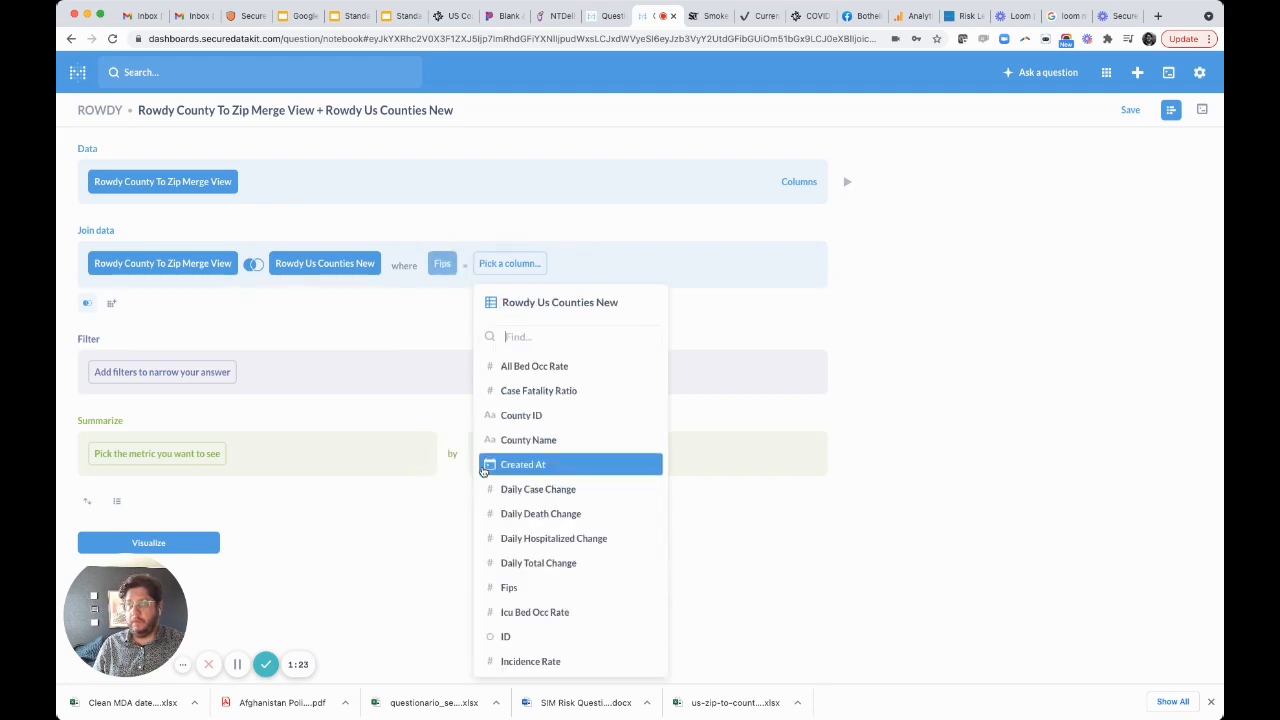
{"action": "left_click", "coordinate": [549, 424]}
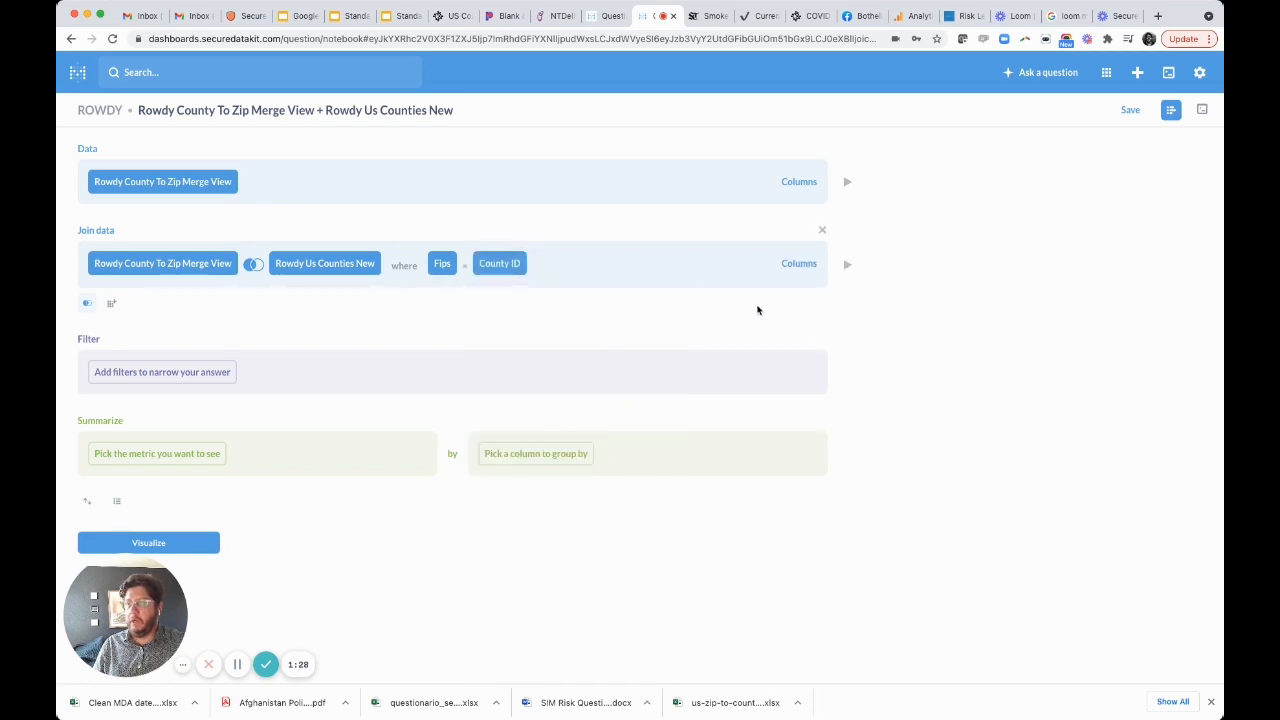
Preview the joined data and look through the county columns added by the join.
{"action": "left_click", "coordinate": [847, 268]}
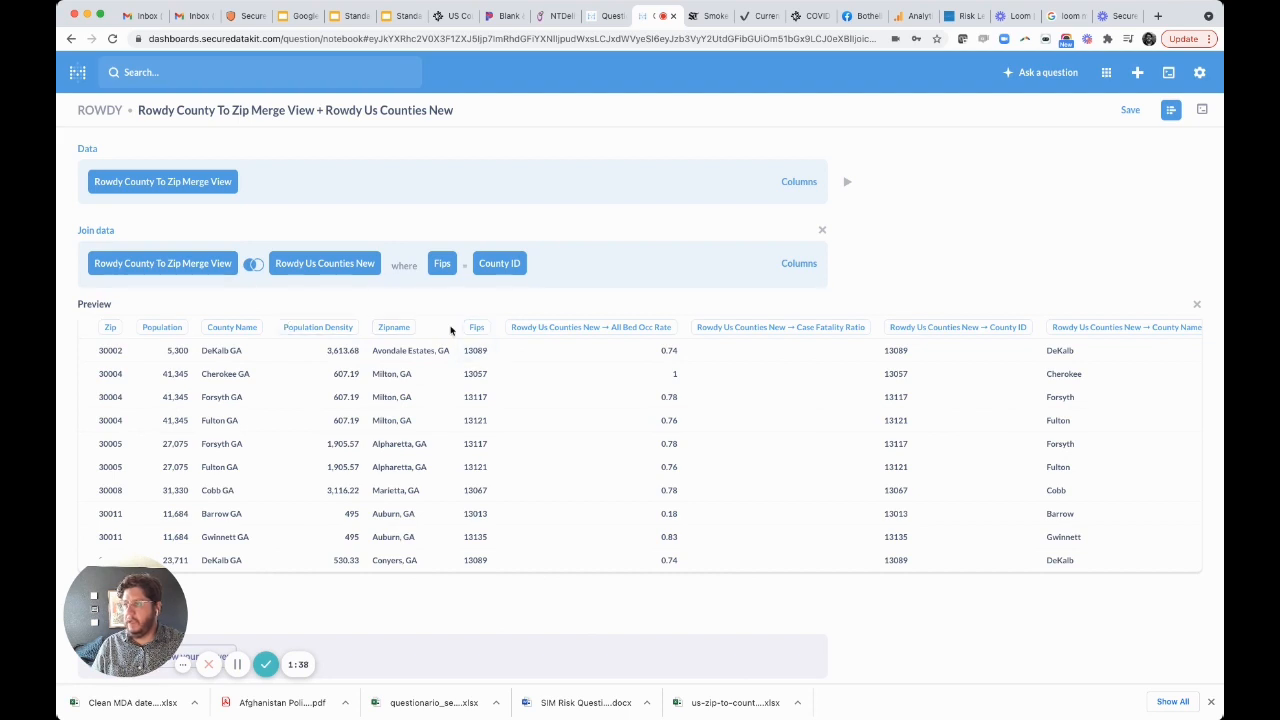
{"action": "scroll", "coordinate": [790, 348], "scroll_direction": "right", "scroll_amount": 8}
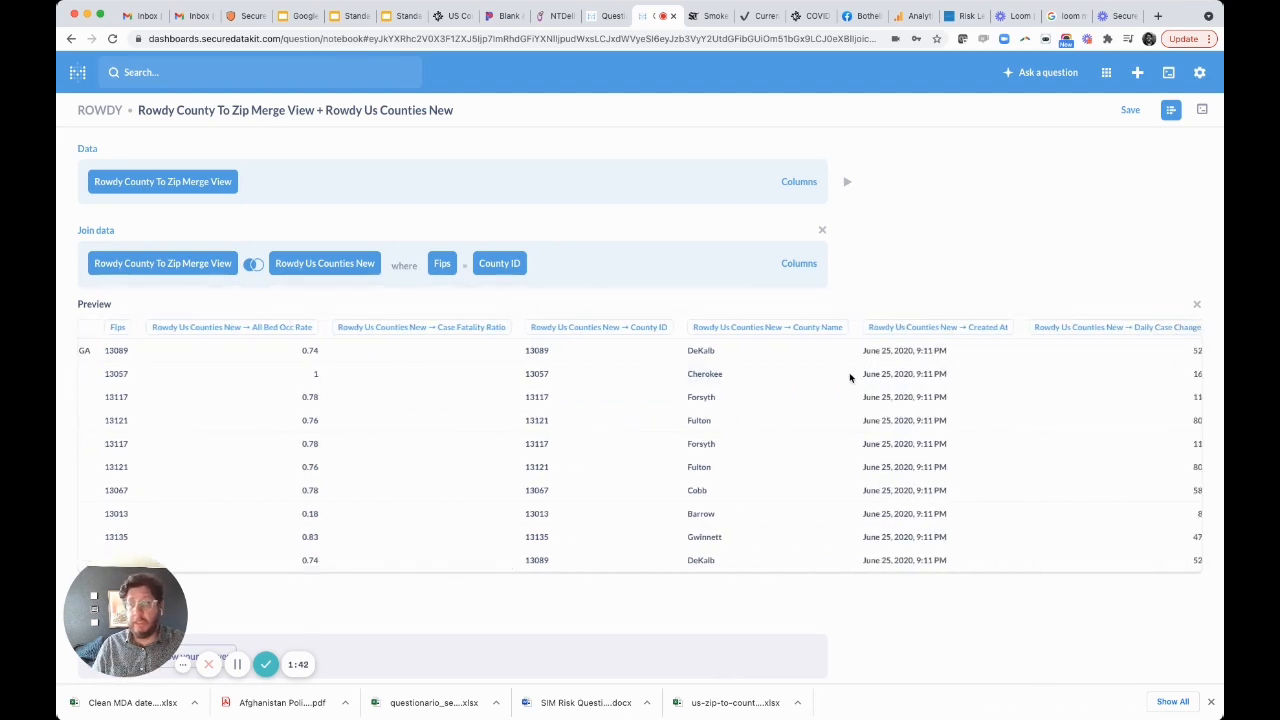
{"action": "scroll", "coordinate": [850, 377], "scroll_direction": "right", "scroll_amount": 10}
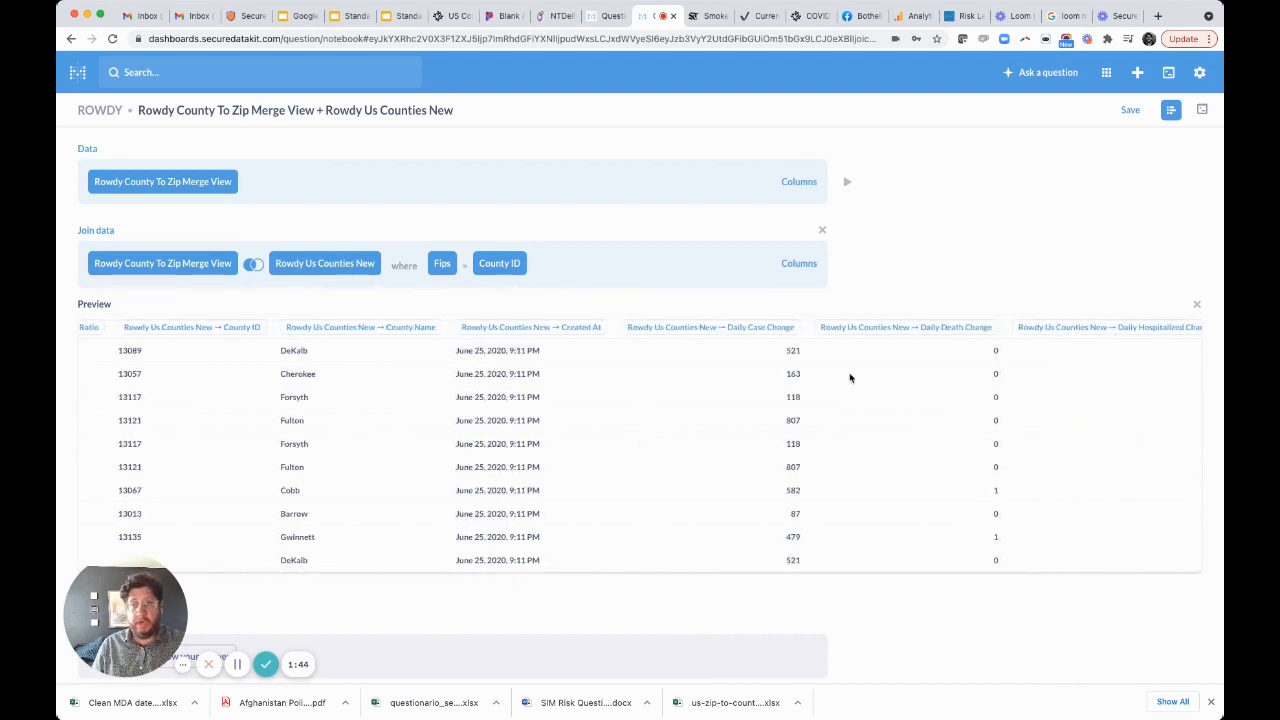
{"action": "scroll", "coordinate": [850, 377], "scroll_direction": "left", "scroll_amount": 12}
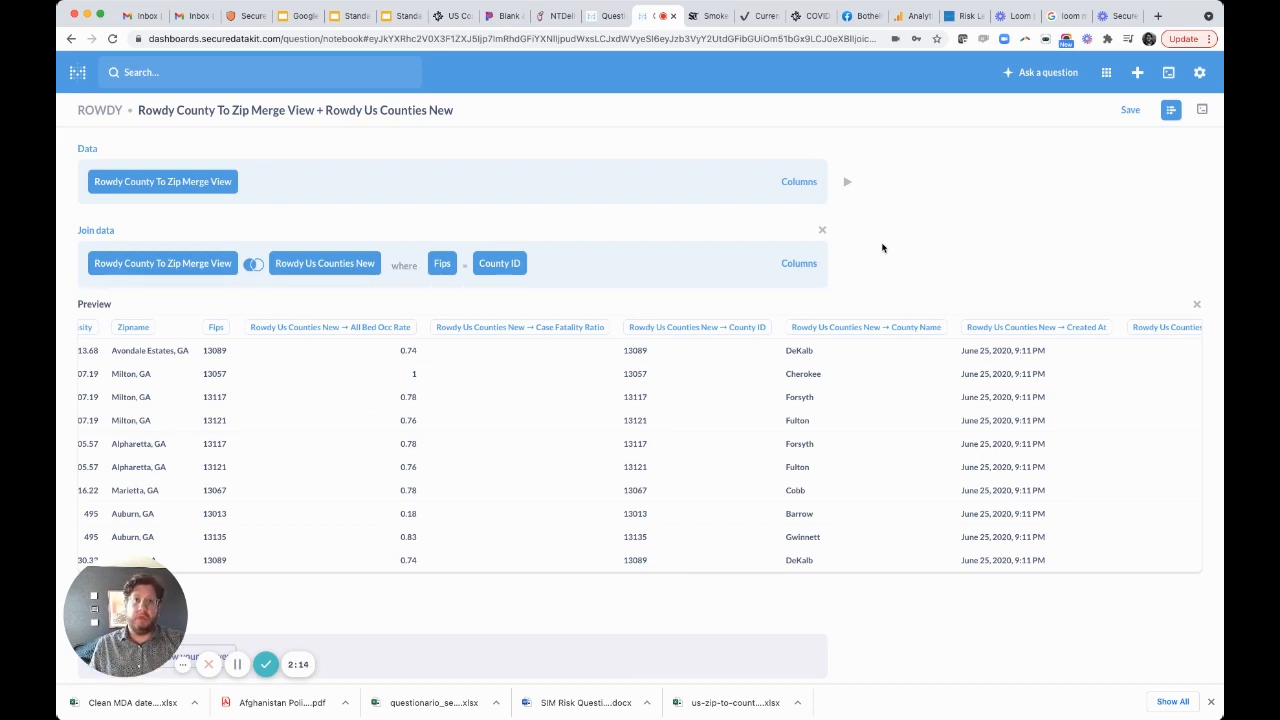
{"action": "scroll", "coordinate": [882, 247], "scroll_direction": "down", "scroll_amount": 2}
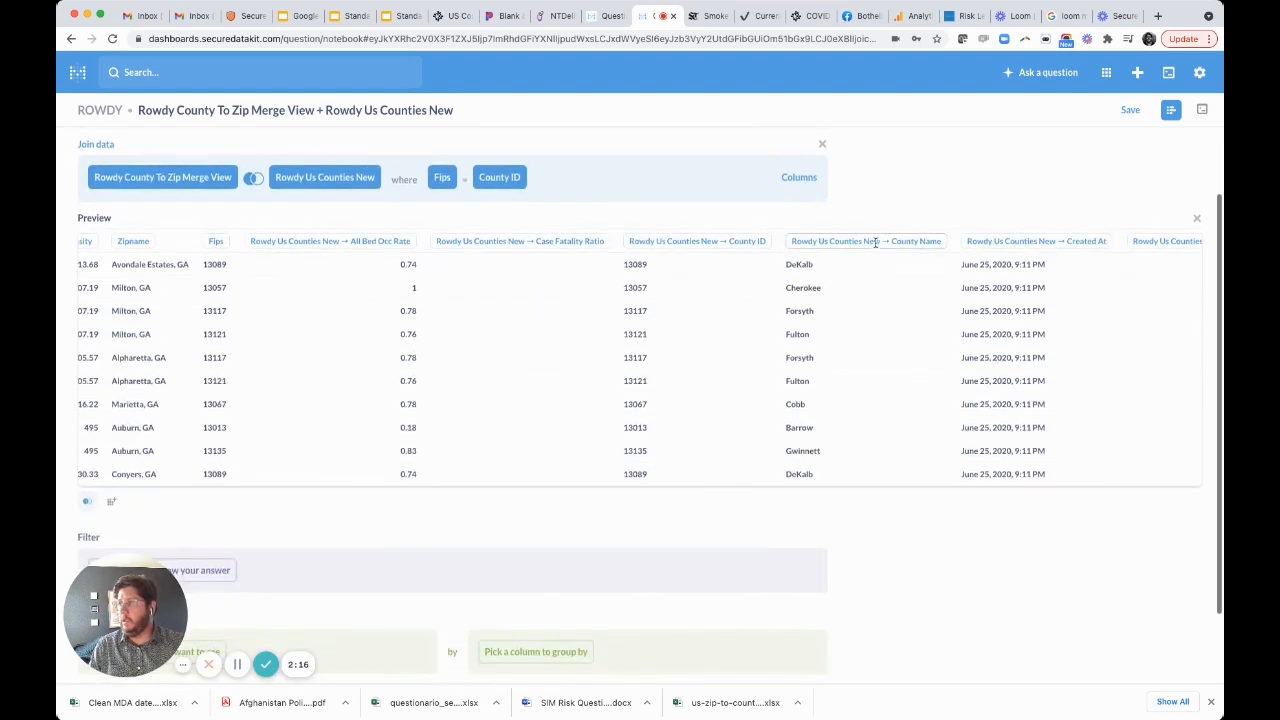
{"action": "left_click", "coordinate": [1197, 218]}
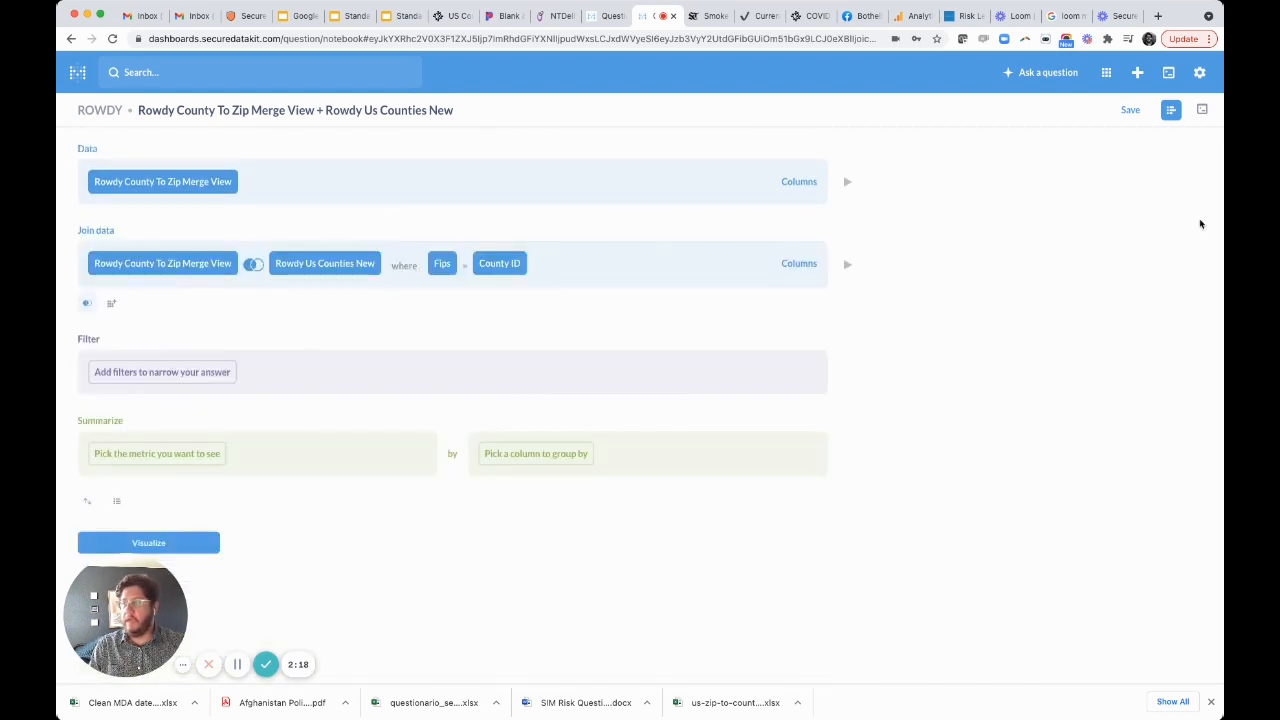
Add a custom column whose formula divides Seven Day Case Avg by Population, both from Rowdy Us Counties New.
{"action": "left_click", "coordinate": [113, 312]}
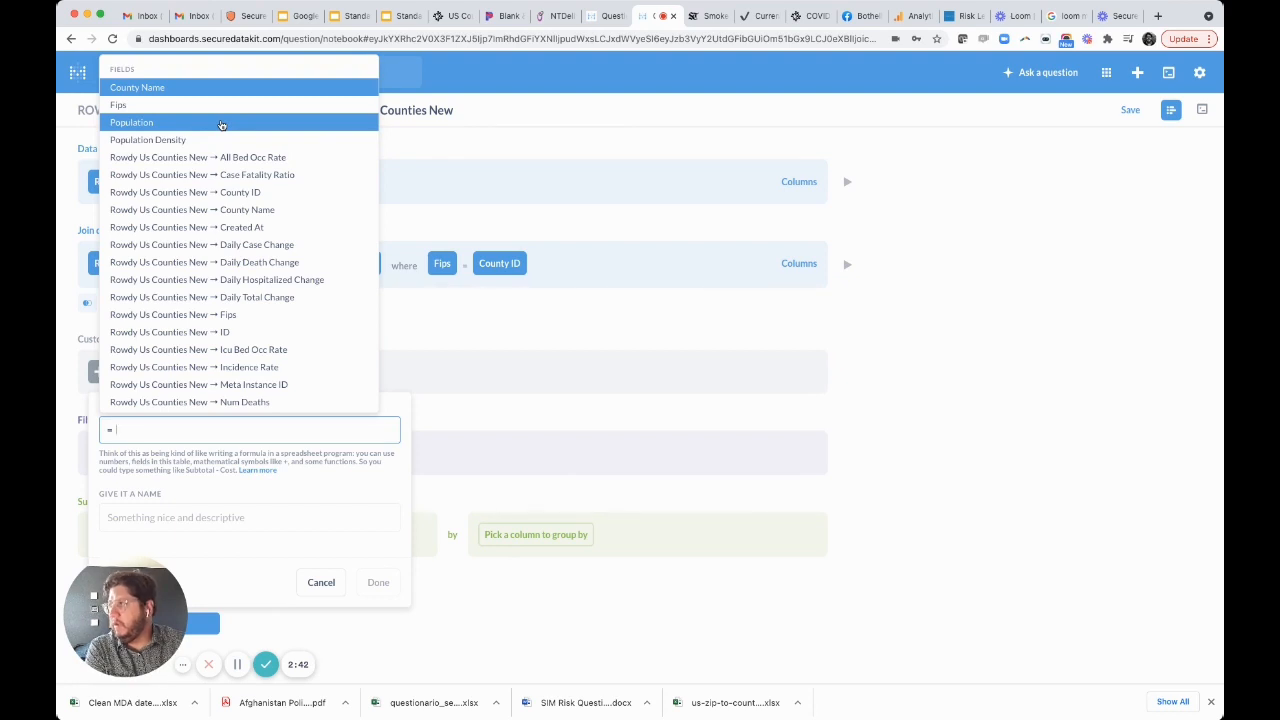
{"action": "type", "text": "seven"}
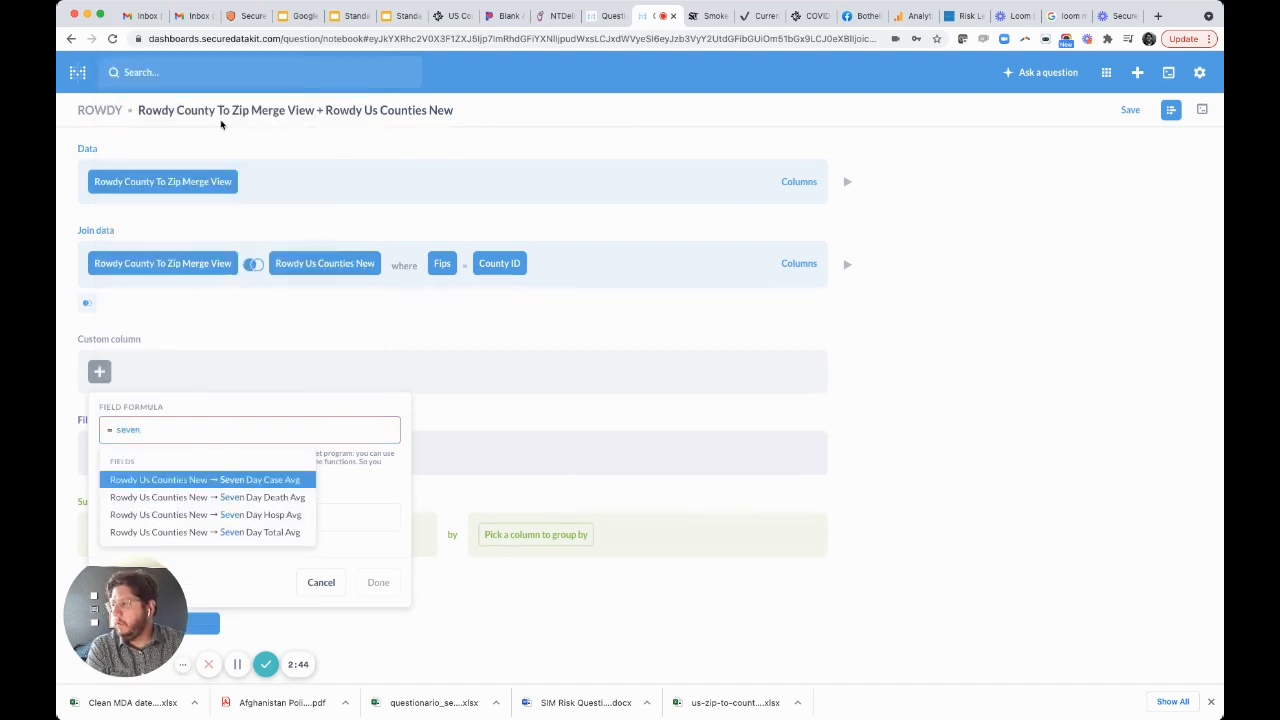
{"action": "left_click", "coordinate": [270, 482]}
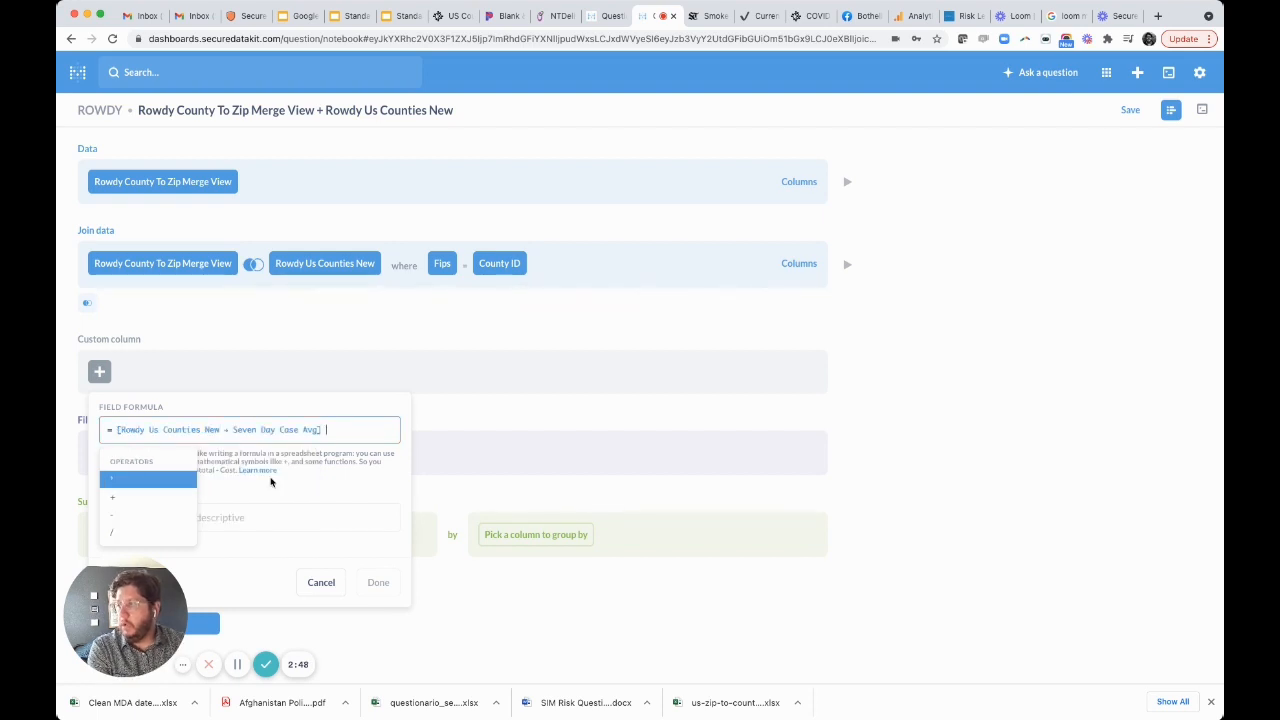
{"action": "type", "text": "/"}
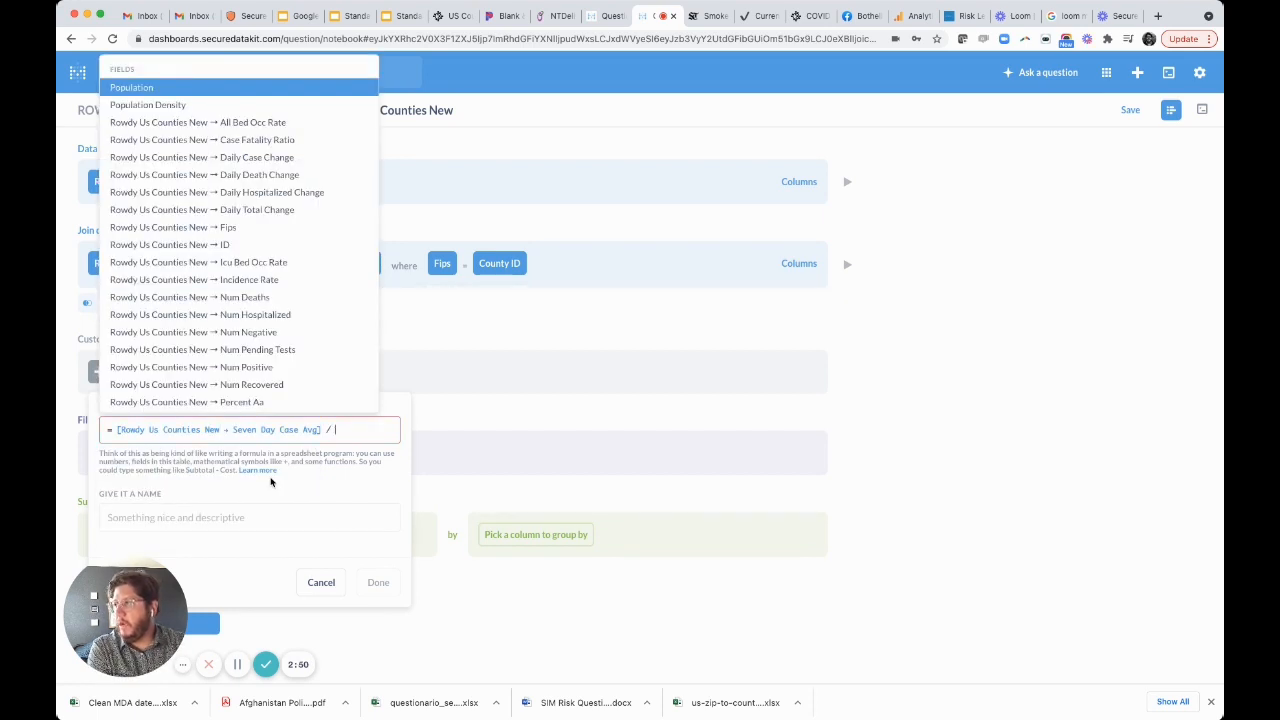
{"action": "type", "text": " pop"}
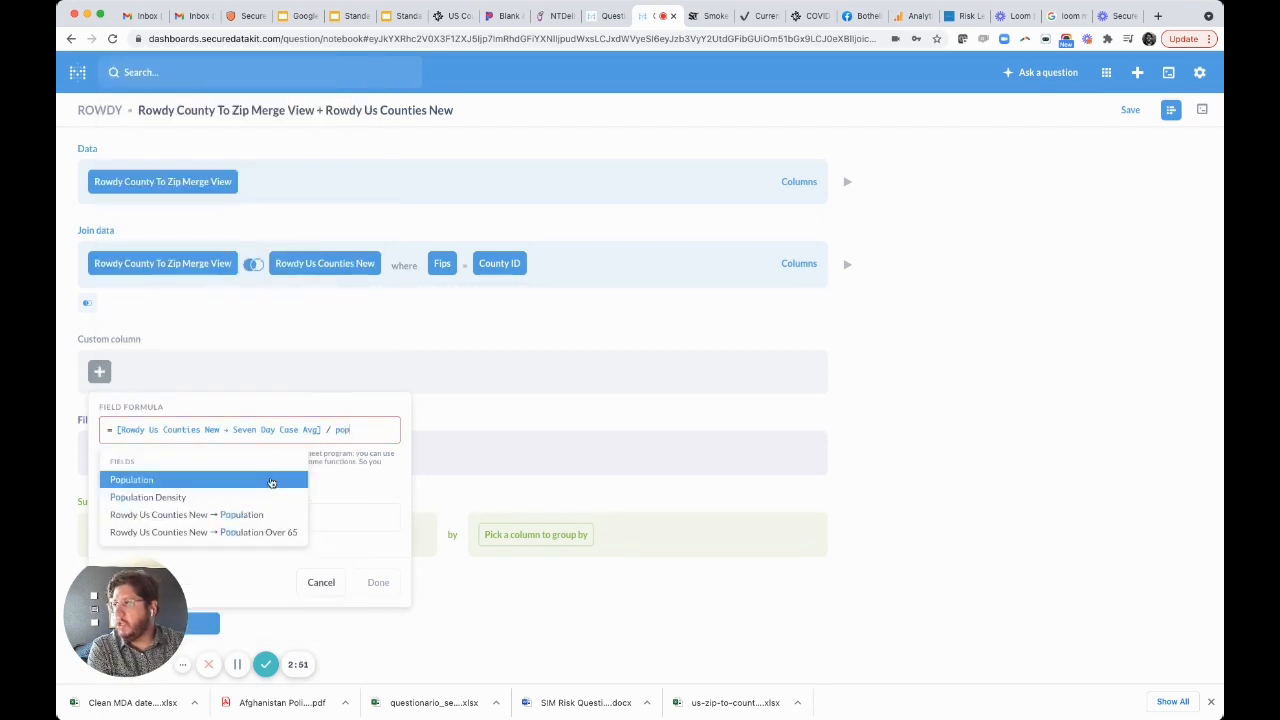
{"action": "left_click", "coordinate": [232, 516]}
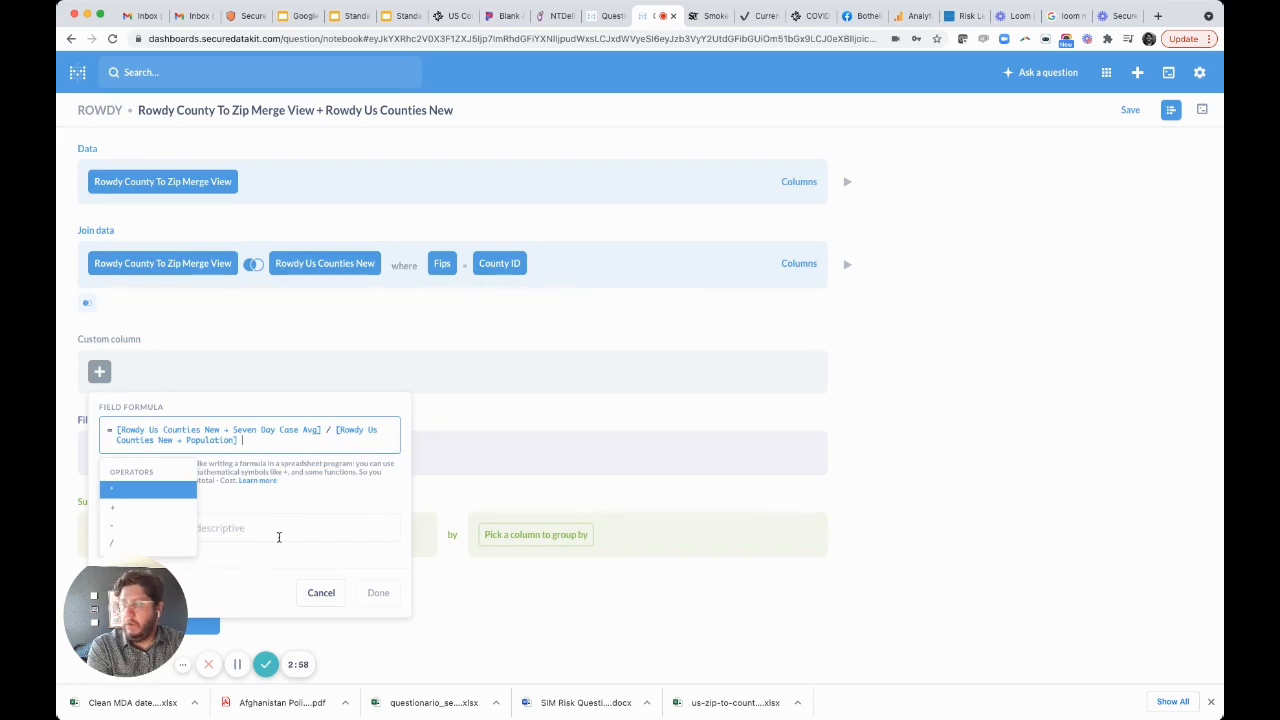
Enclose the custom column's division in parentheses and multiply it by 100000.
{"action": "type", "text": ")"}
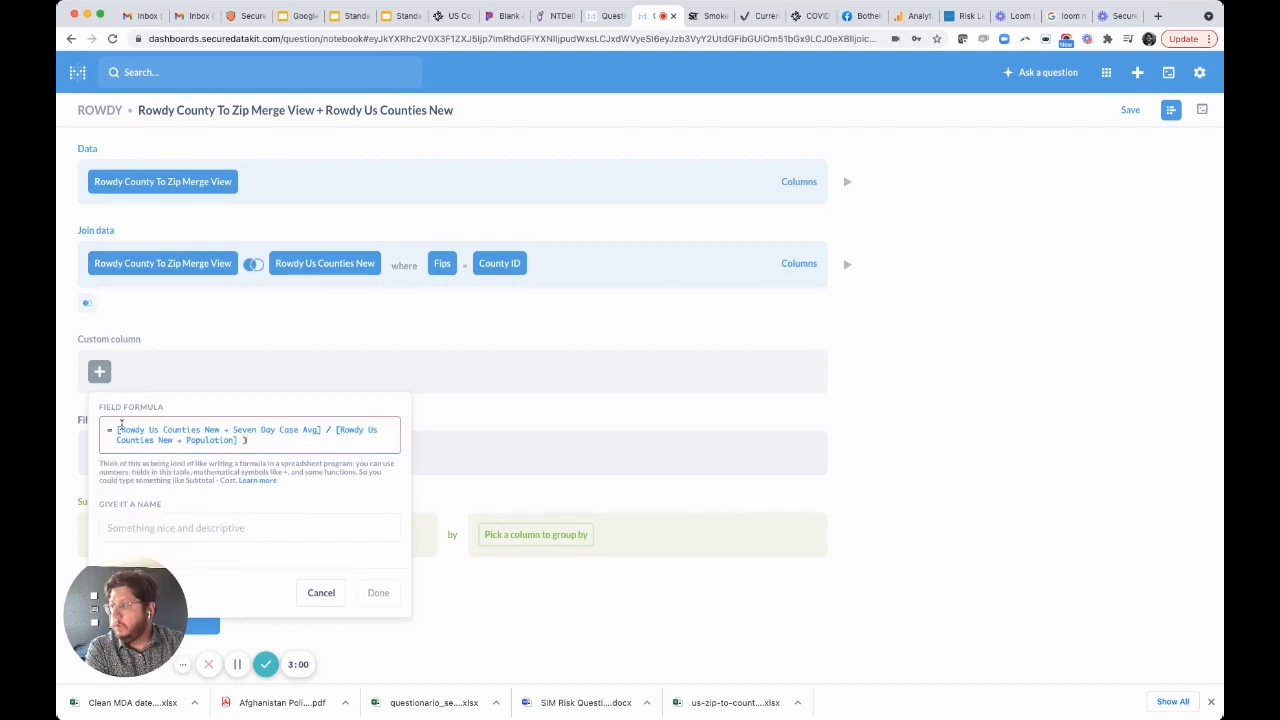
{"action": "left_click", "coordinate": [120, 428]}
{"action": "type", "text": "("}
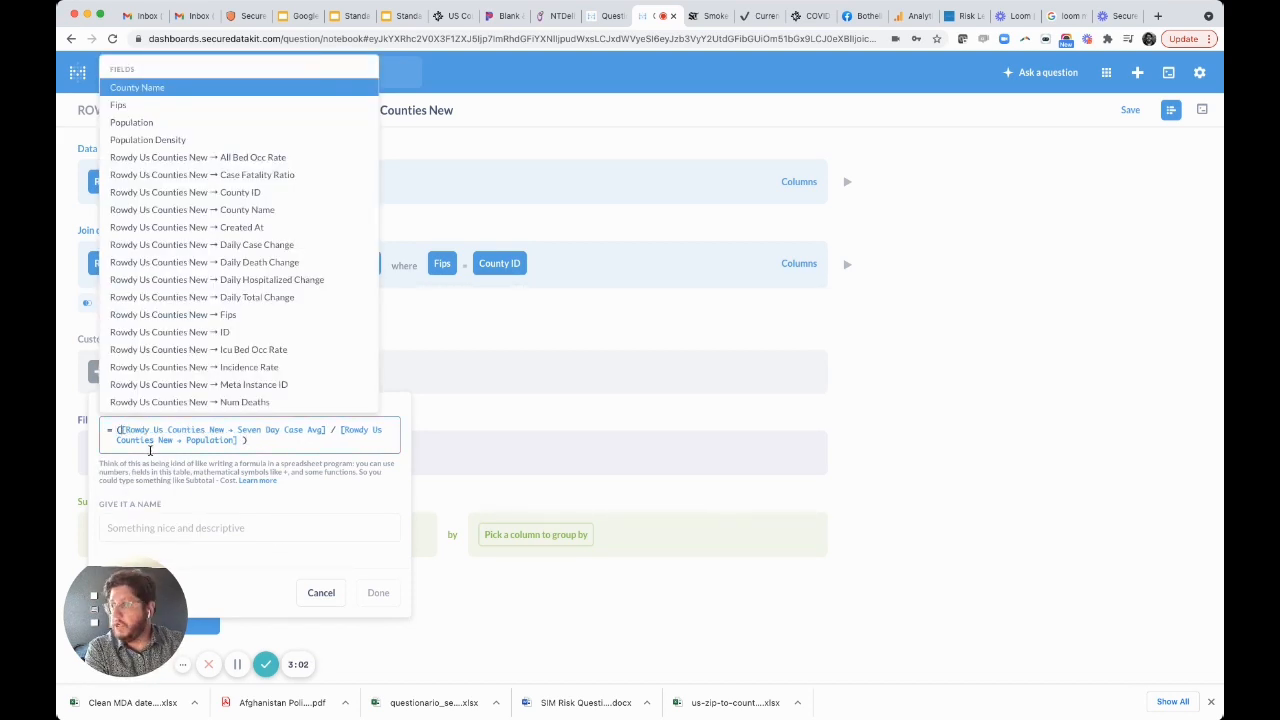
{"action": "left_click", "coordinate": [291, 441]}
{"action": "type", "text": "*"}
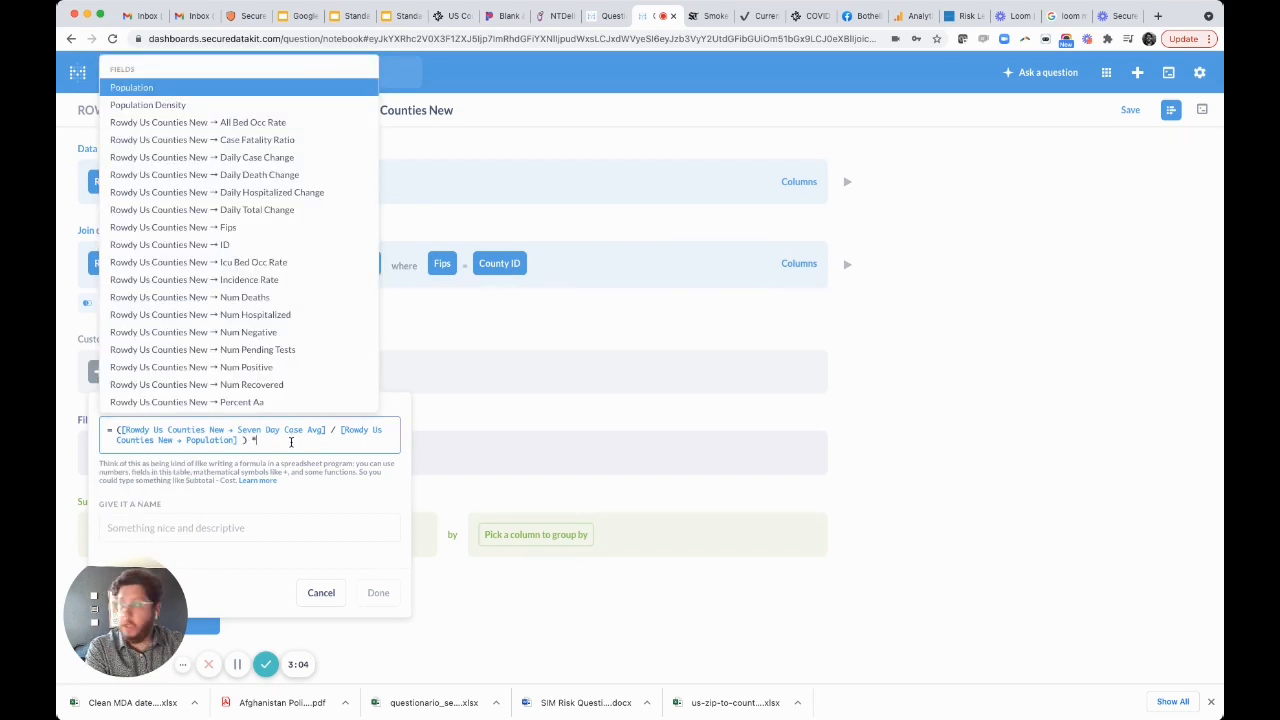
{"action": "type", "text": "100"}
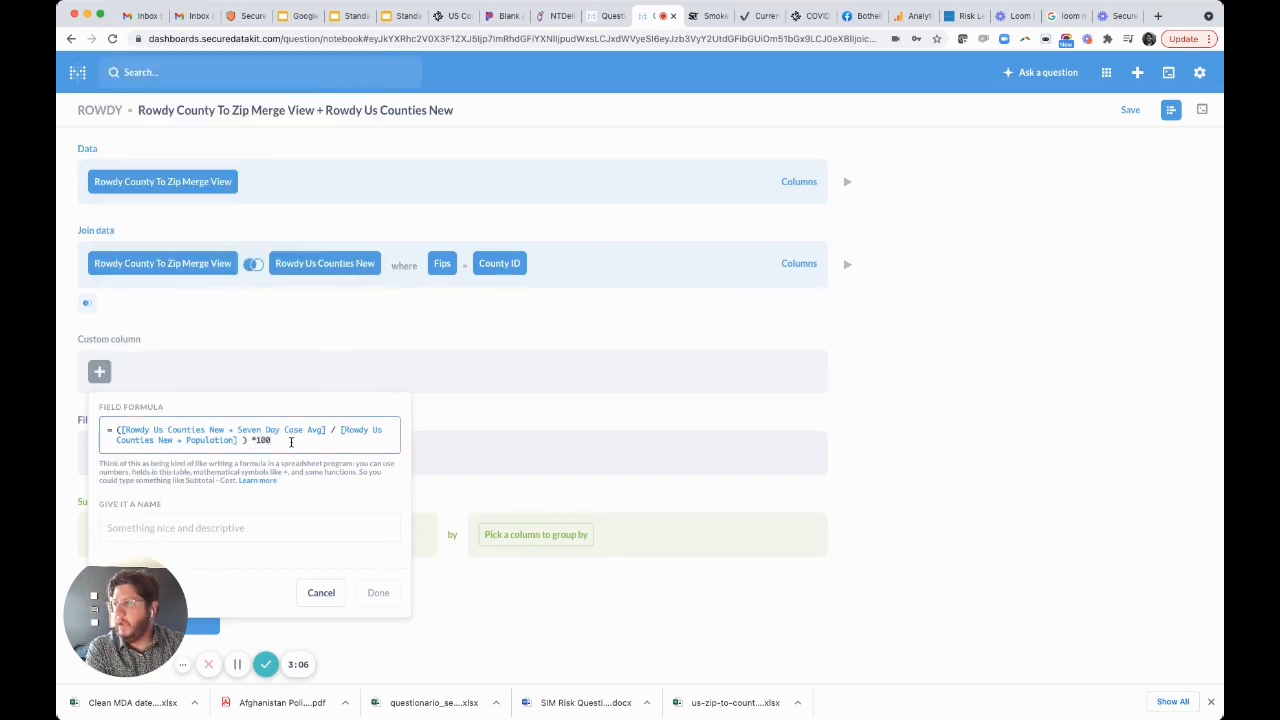
{"action": "type", "text": "000"}
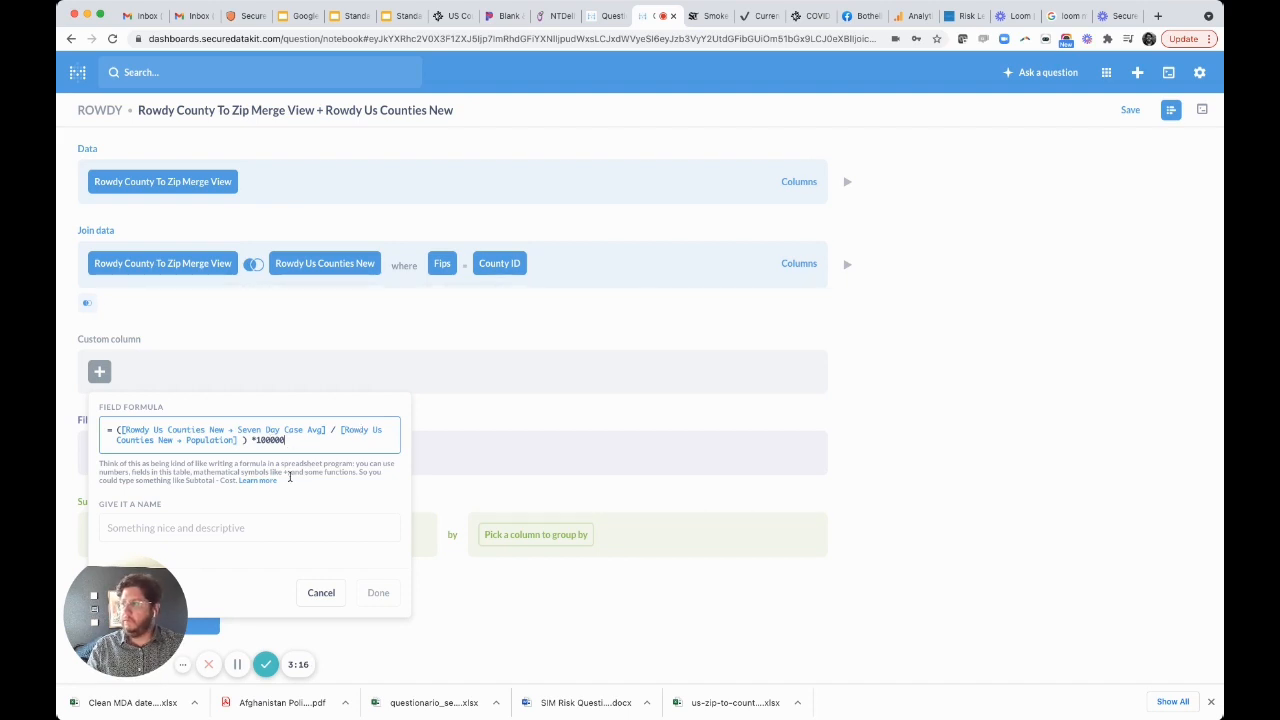
Name the custom column Risk Level and save it to the question.
{"action": "left_click", "coordinate": [242, 518]}
{"action": "type", "text": "Risk Level"}
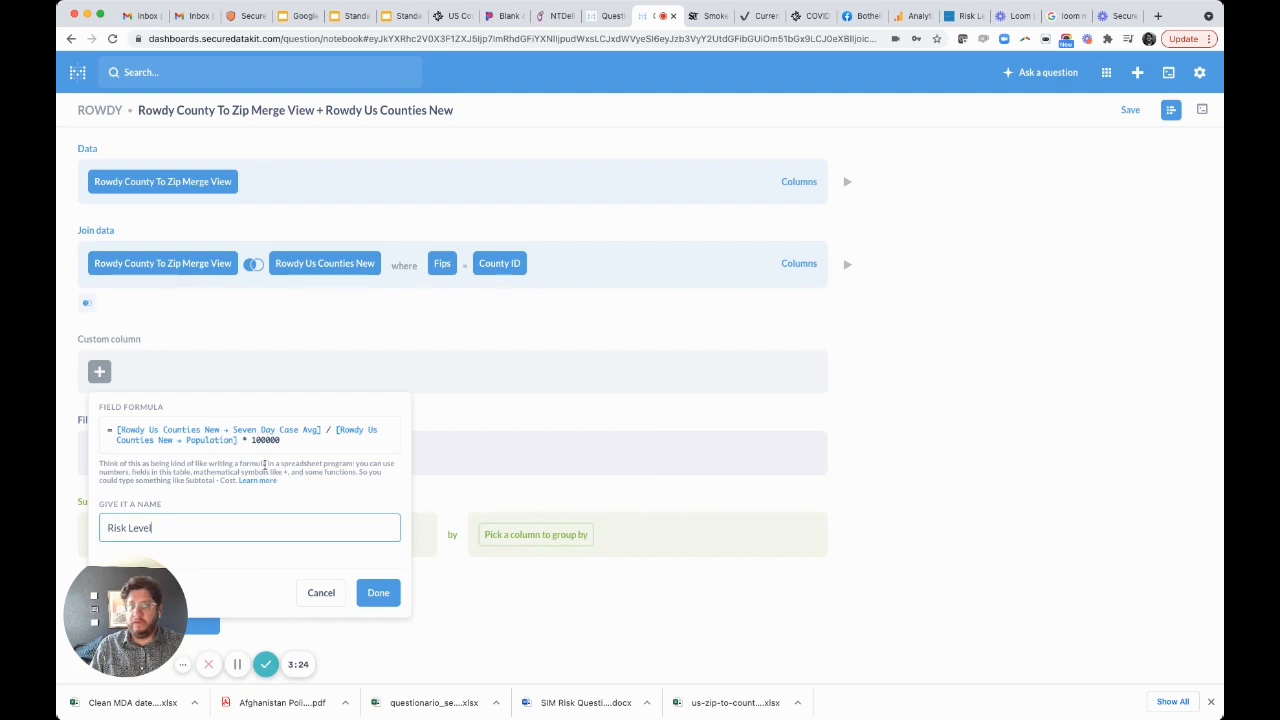
{"action": "left_click", "coordinate": [378, 592]}
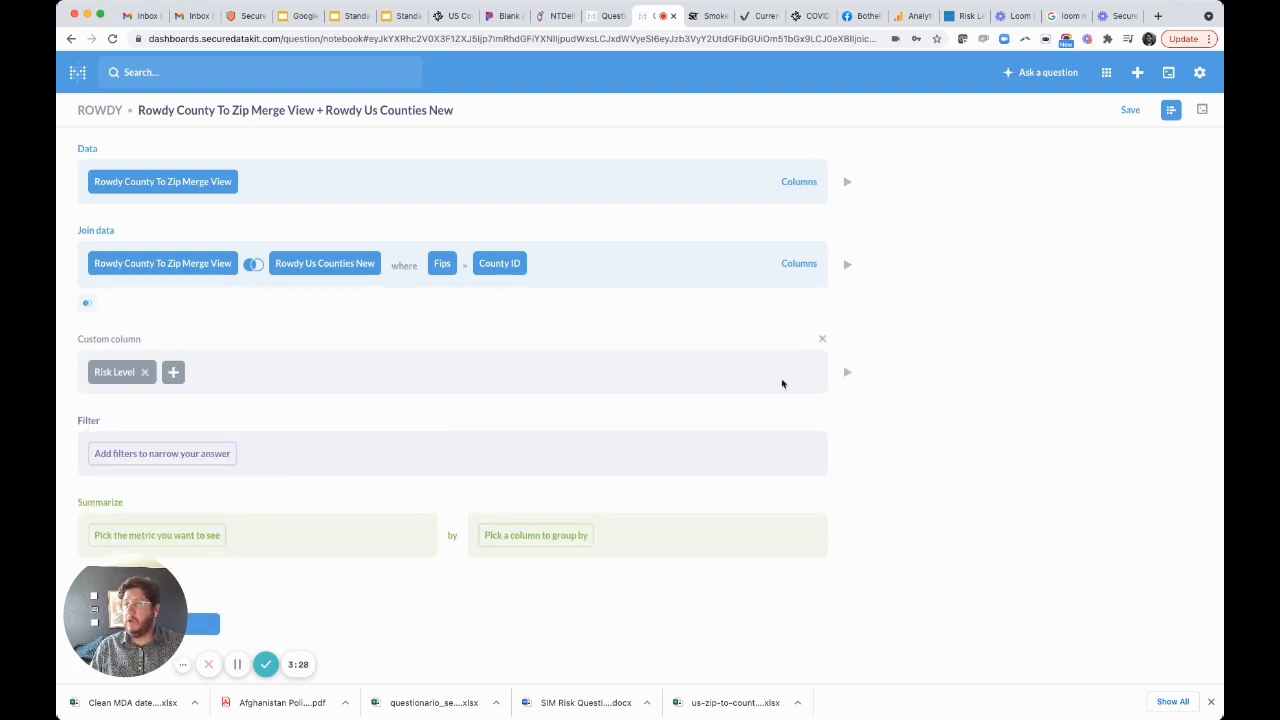
Preview the data with the custom column and examine the Risk Level values for each zip code.
{"action": "left_click", "coordinate": [847, 379]}
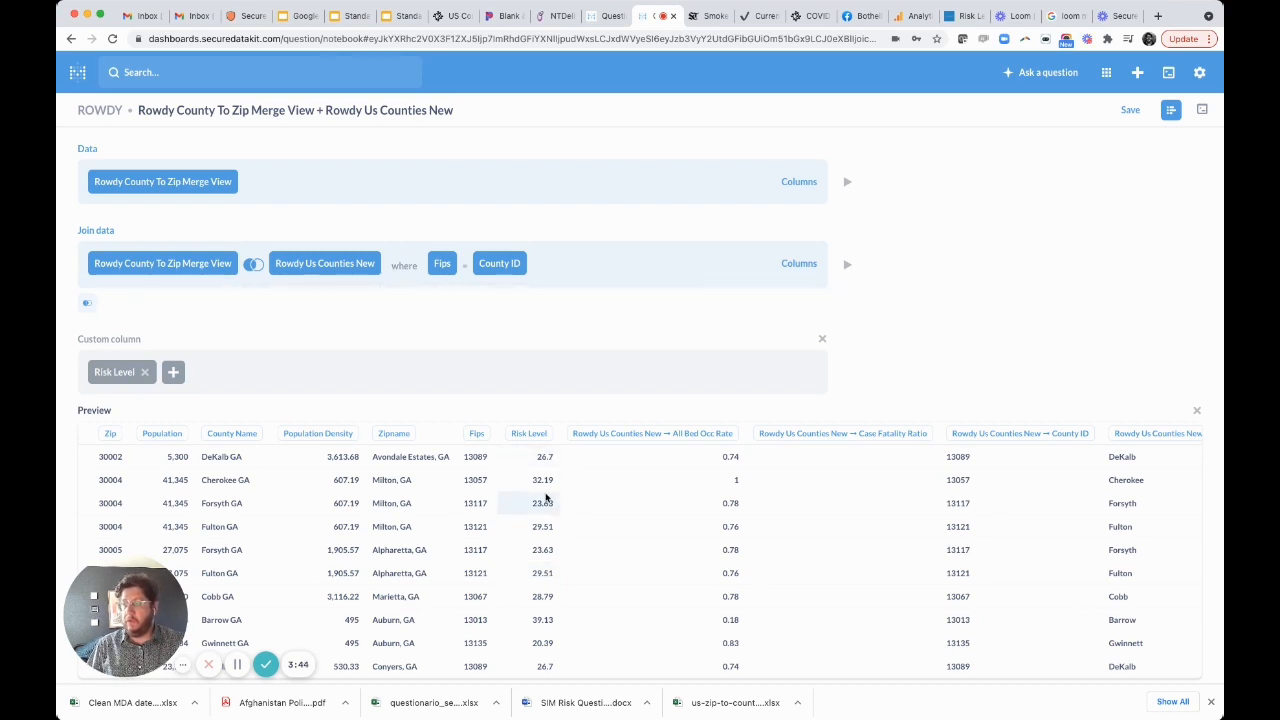
{"action": "scroll", "coordinate": [547, 497], "scroll_direction": "down", "scroll_amount": 1}
{"action": "scroll", "coordinate": [547, 497], "scroll_direction": "down", "scroll_amount": 1}
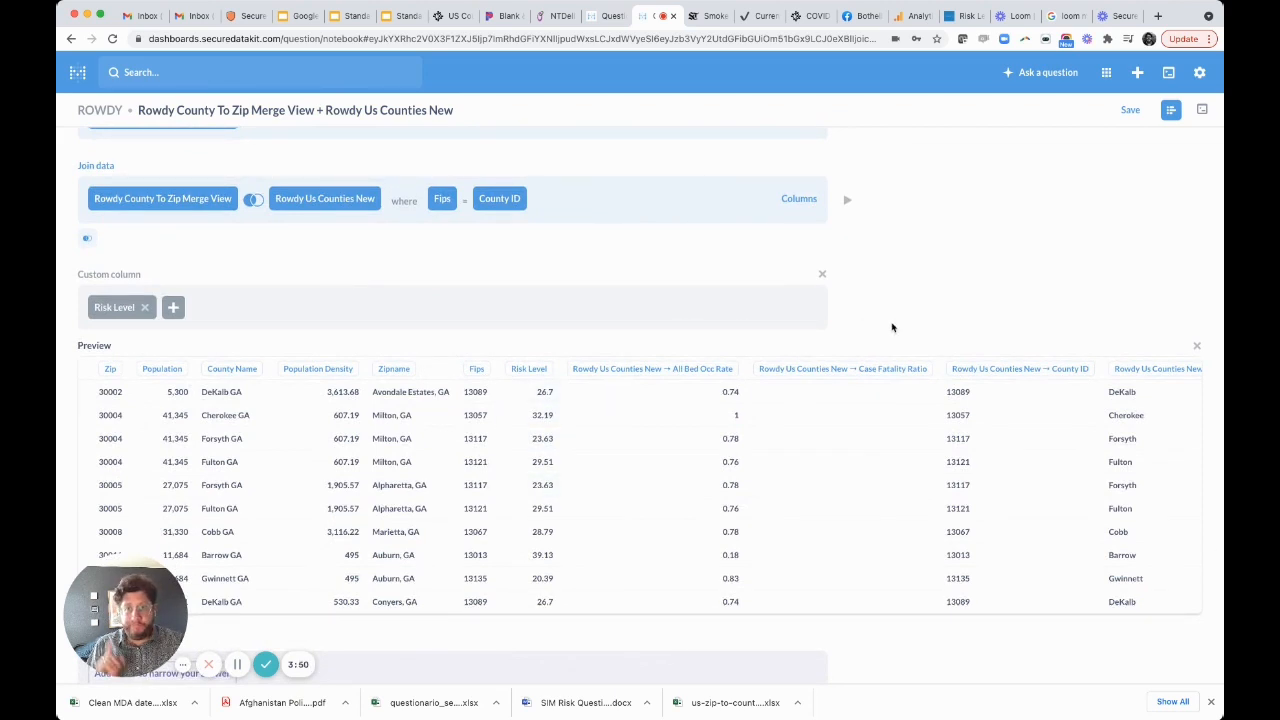
{"action": "left_click", "coordinate": [1199, 349]}
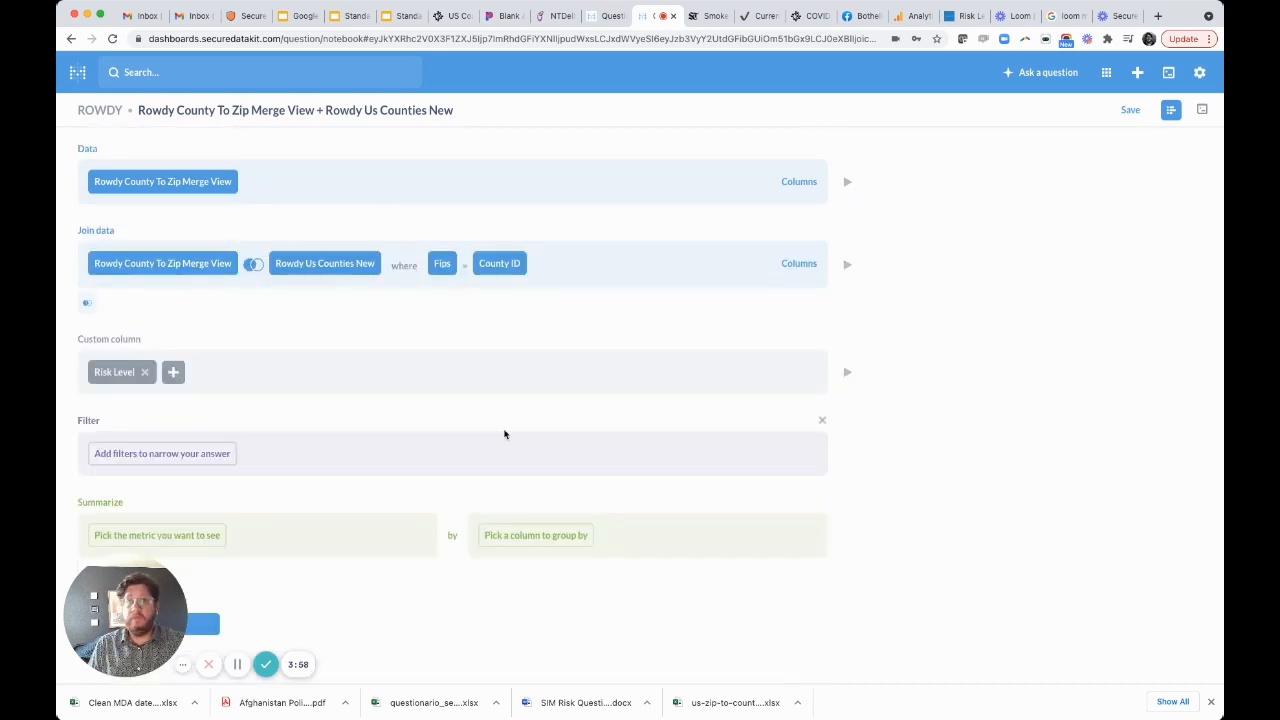
{"action": "left_click", "coordinate": [199, 460]}
{"action": "left_click", "coordinate": [189, 234]}
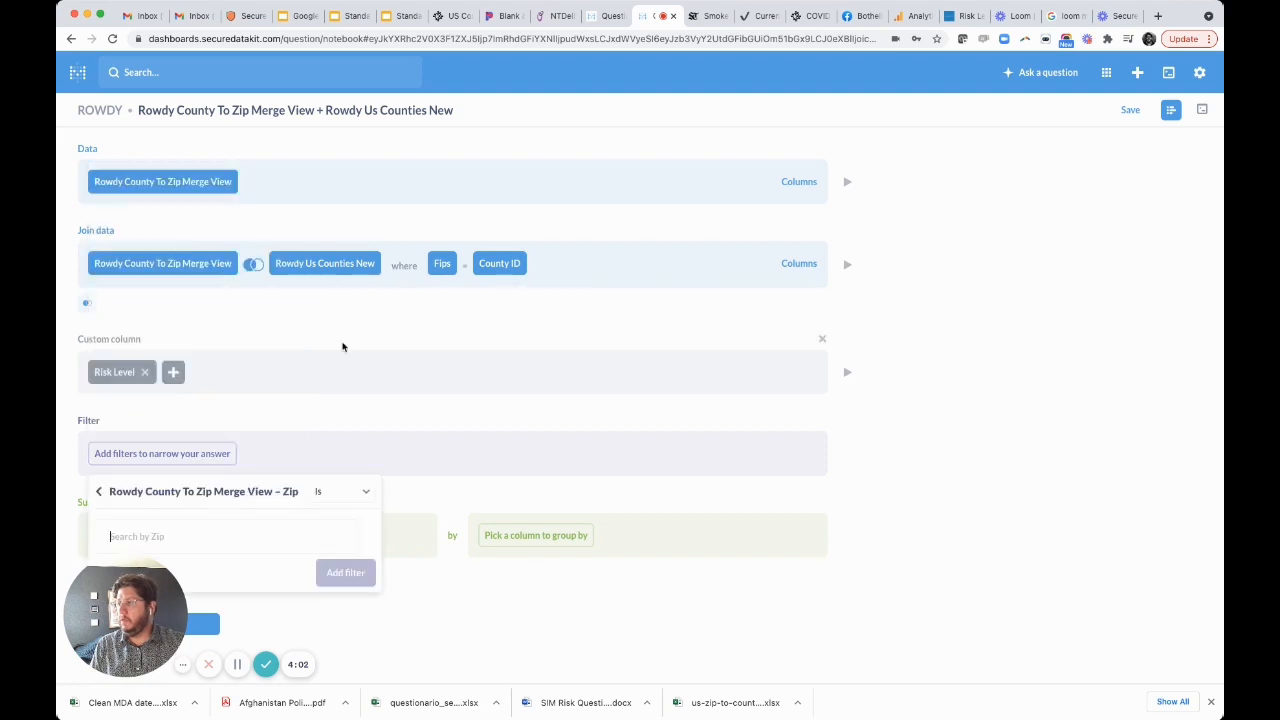
{"action": "type", "text": "30303"}
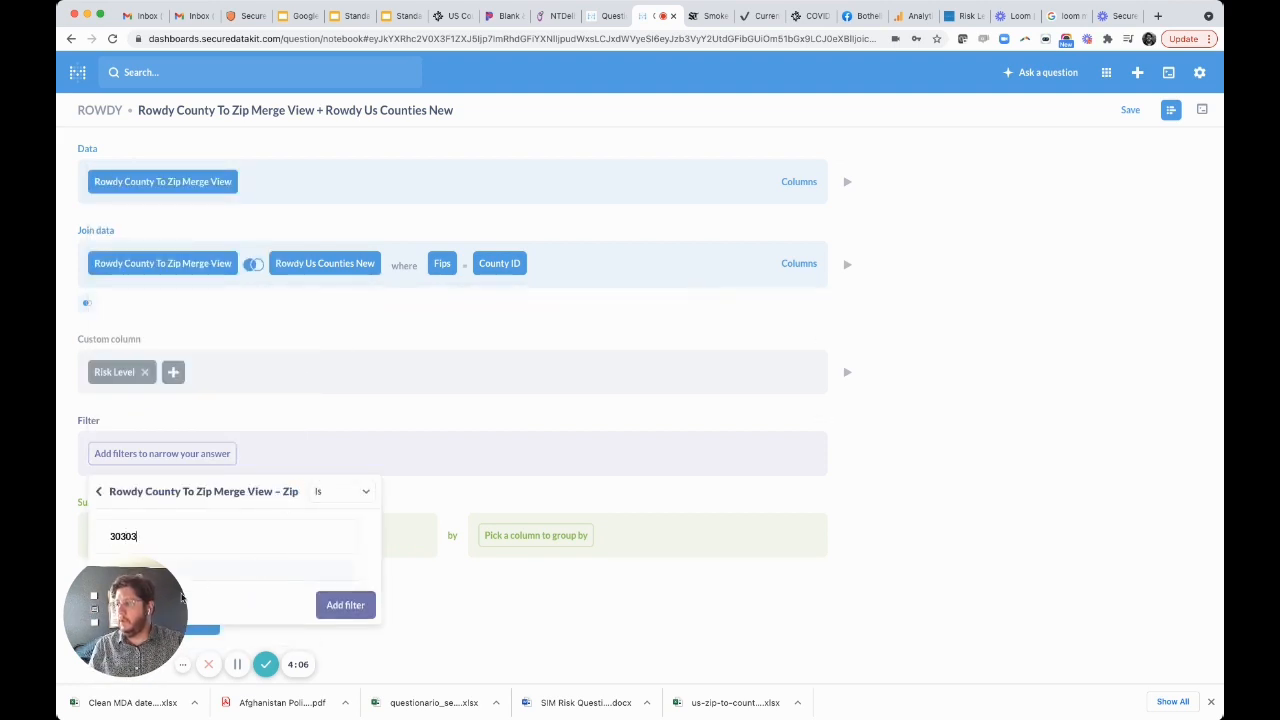
{"action": "left_click_drag", "start_coordinate": [143, 615], "coordinate": [1055, 590]}
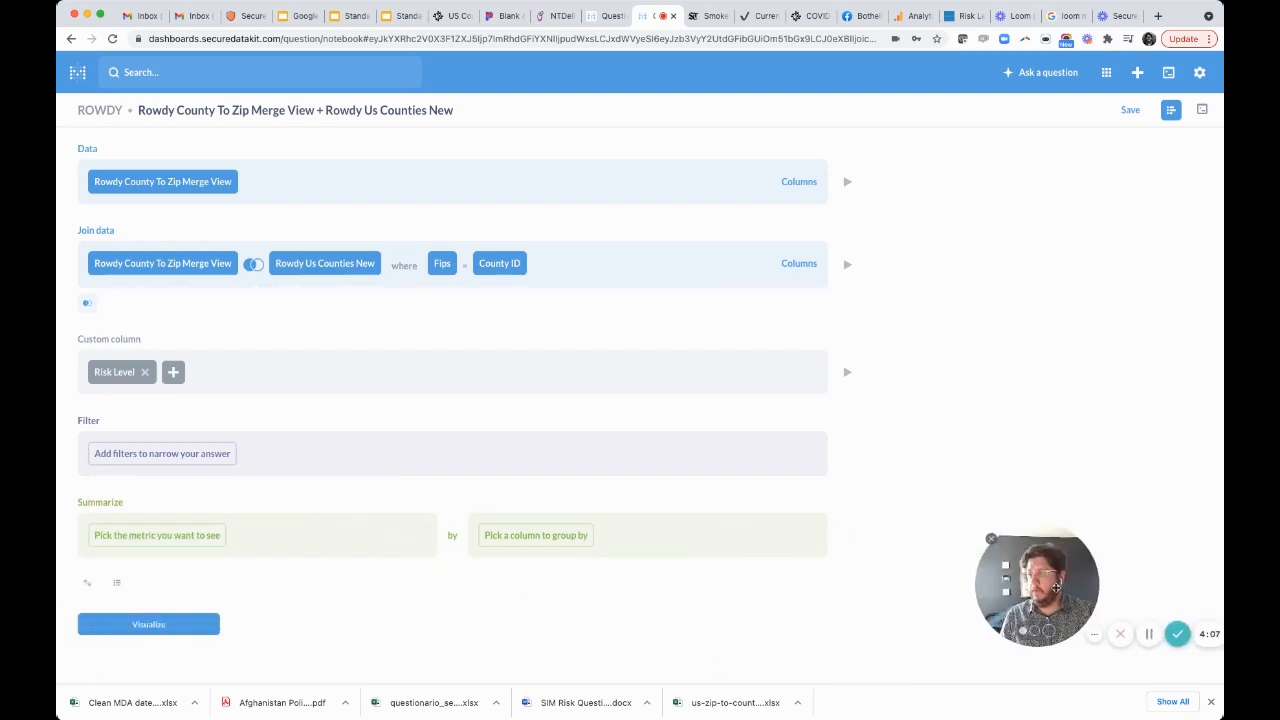
Add a filter where Zip from Rowdy County To Zip Merge View is 30303, and preview the filtered result.
{"action": "left_click", "coordinate": [172, 453]}
{"action": "left_click", "coordinate": [151, 234]}
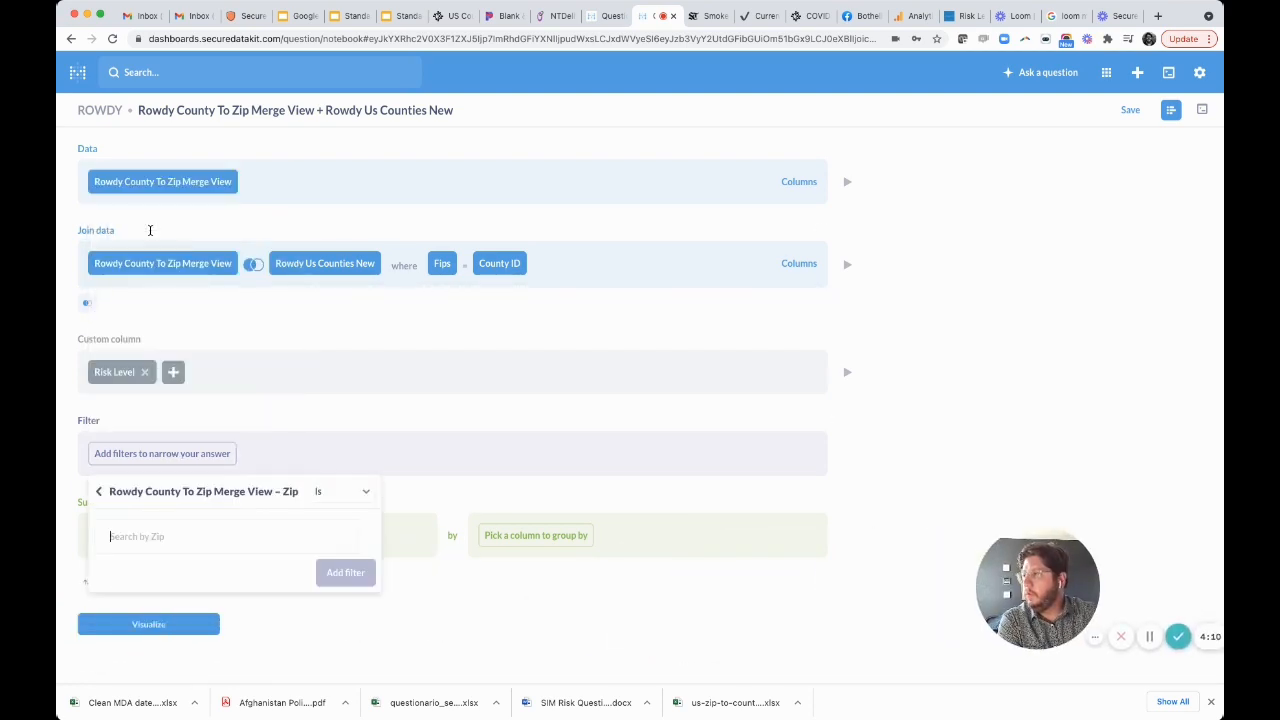
{"action": "type", "text": "30303"}
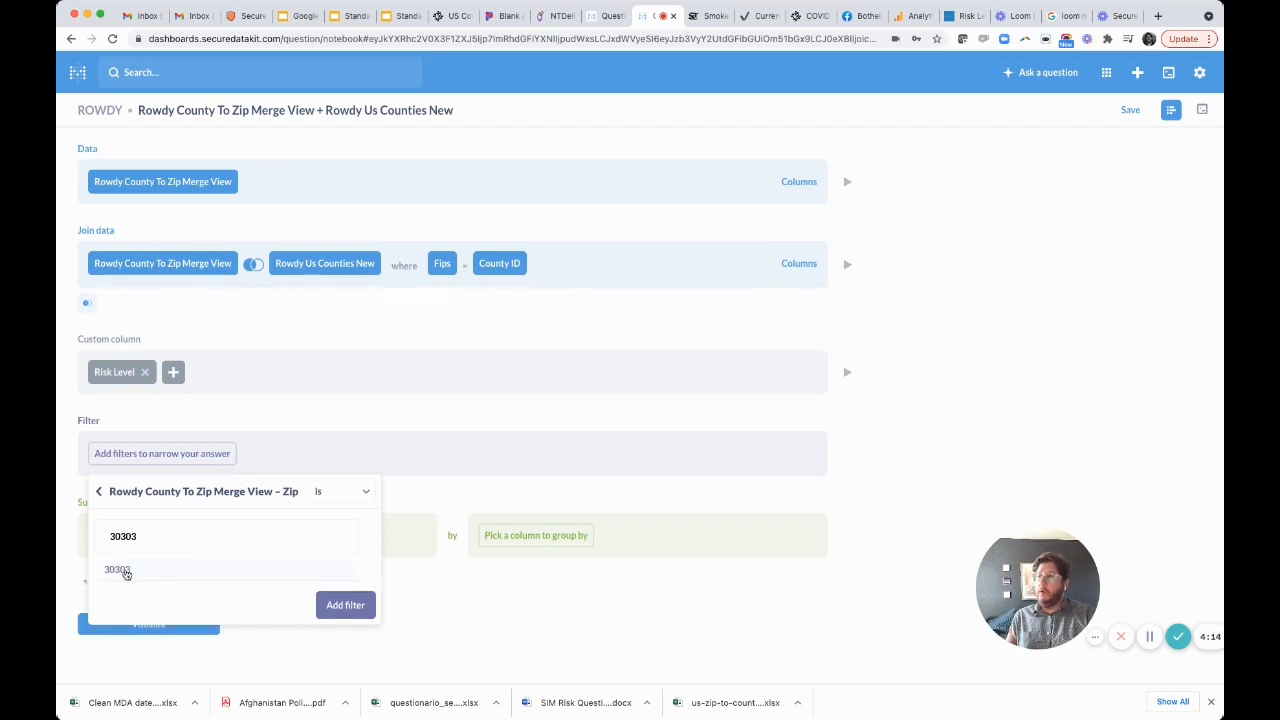
{"action": "left_click", "coordinate": [126, 570]}
{"action": "left_click", "coordinate": [345, 605]}
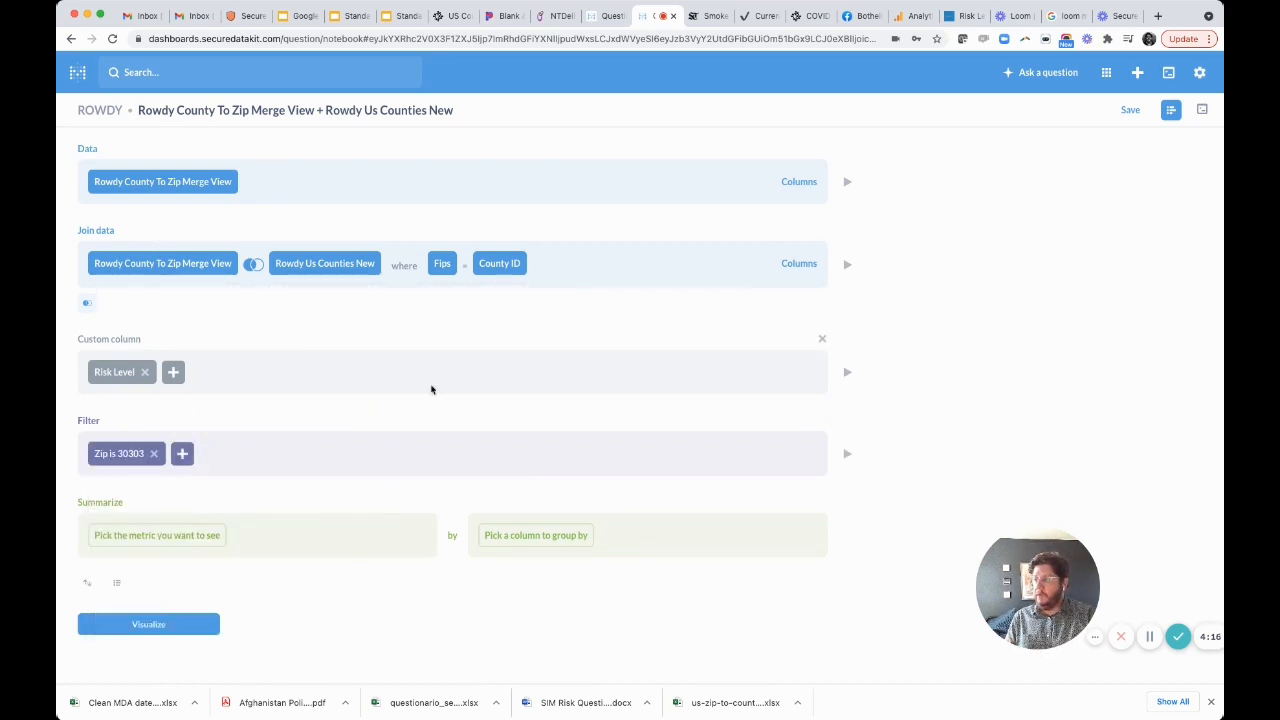
{"action": "left_click", "coordinate": [847, 454]}
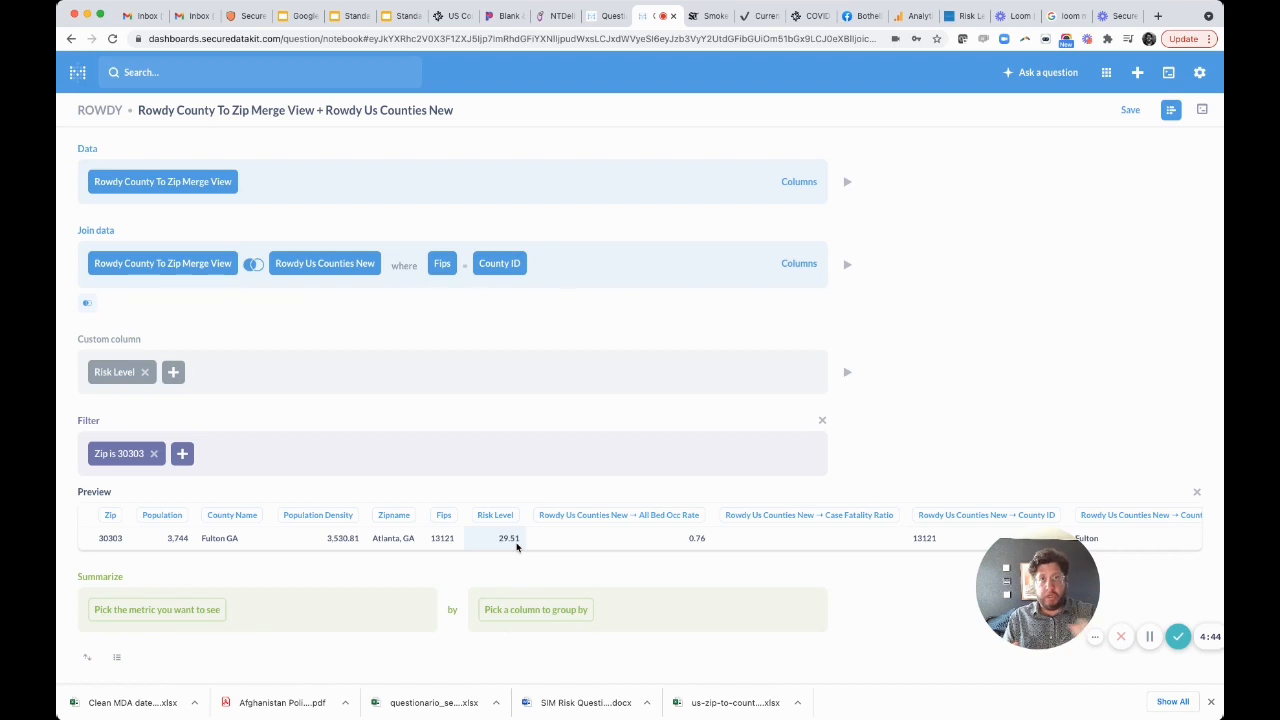
Exclude all columns of the joined Rowdy Us Counties New table and refresh the filter preview.
{"action": "left_click", "coordinate": [811, 271]}
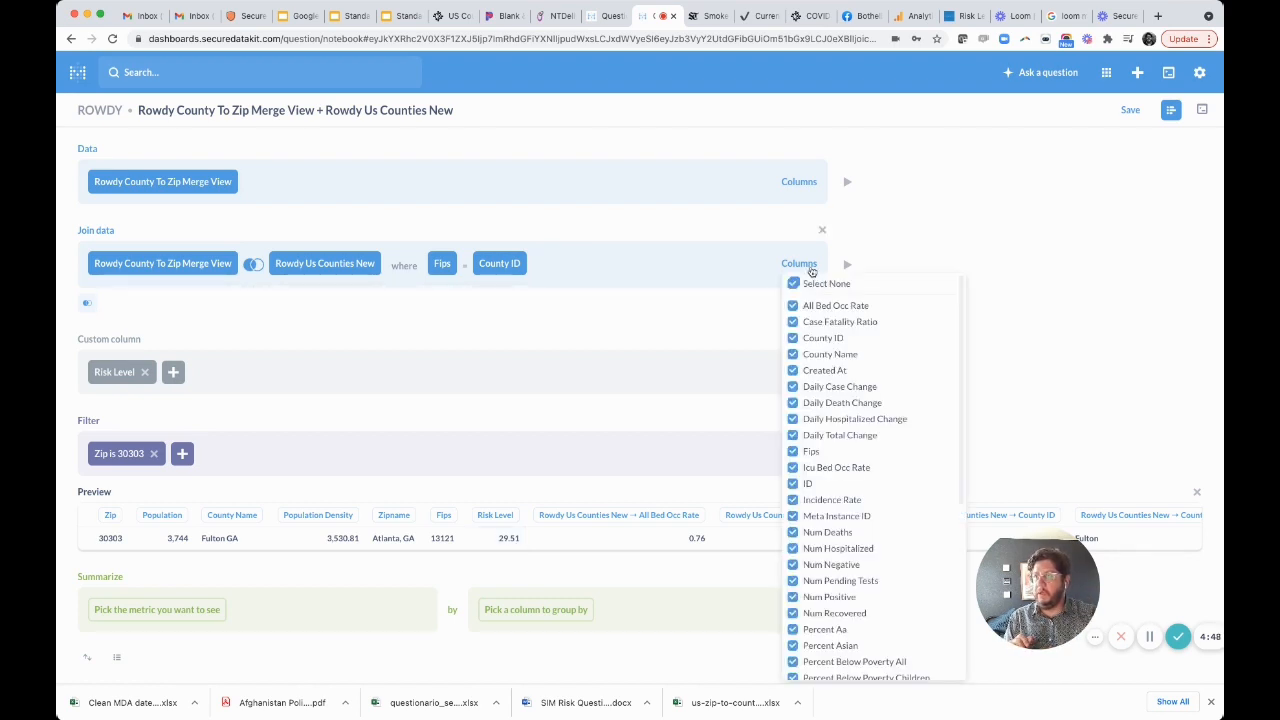
{"action": "left_click", "coordinate": [794, 285]}
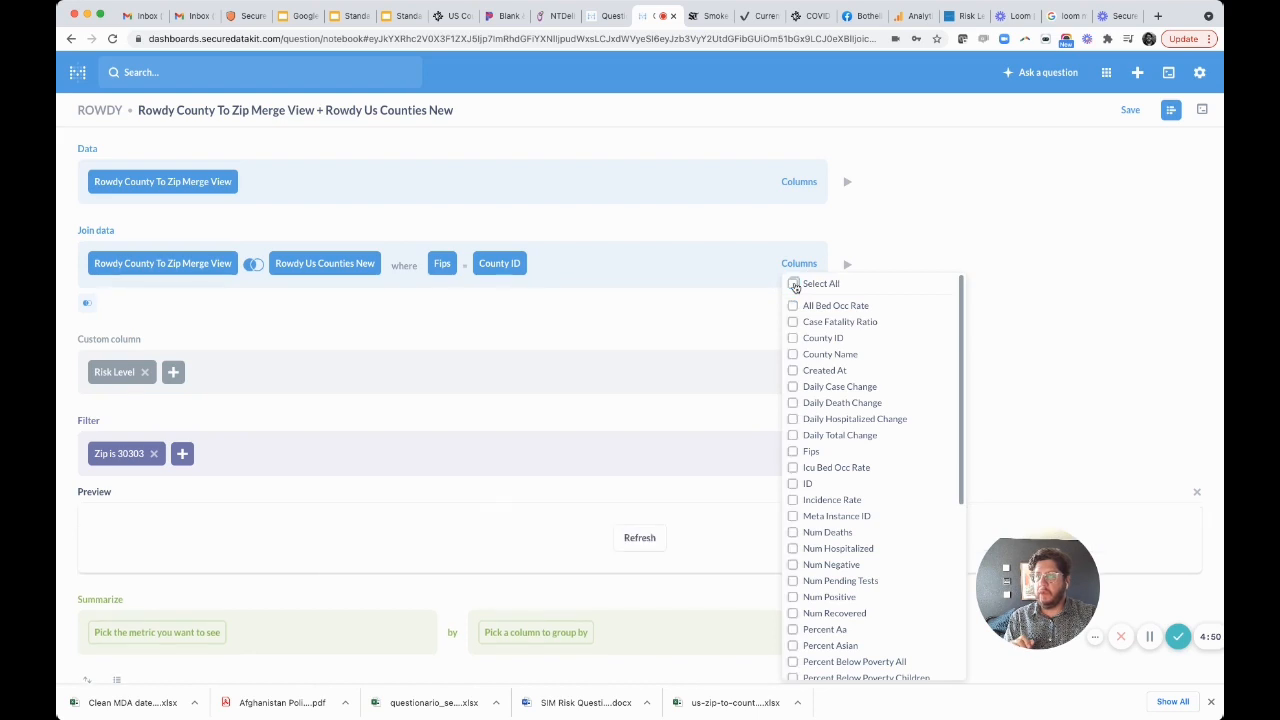
{"action": "left_click", "coordinate": [1035, 291]}
{"action": "left_click", "coordinate": [630, 538]}
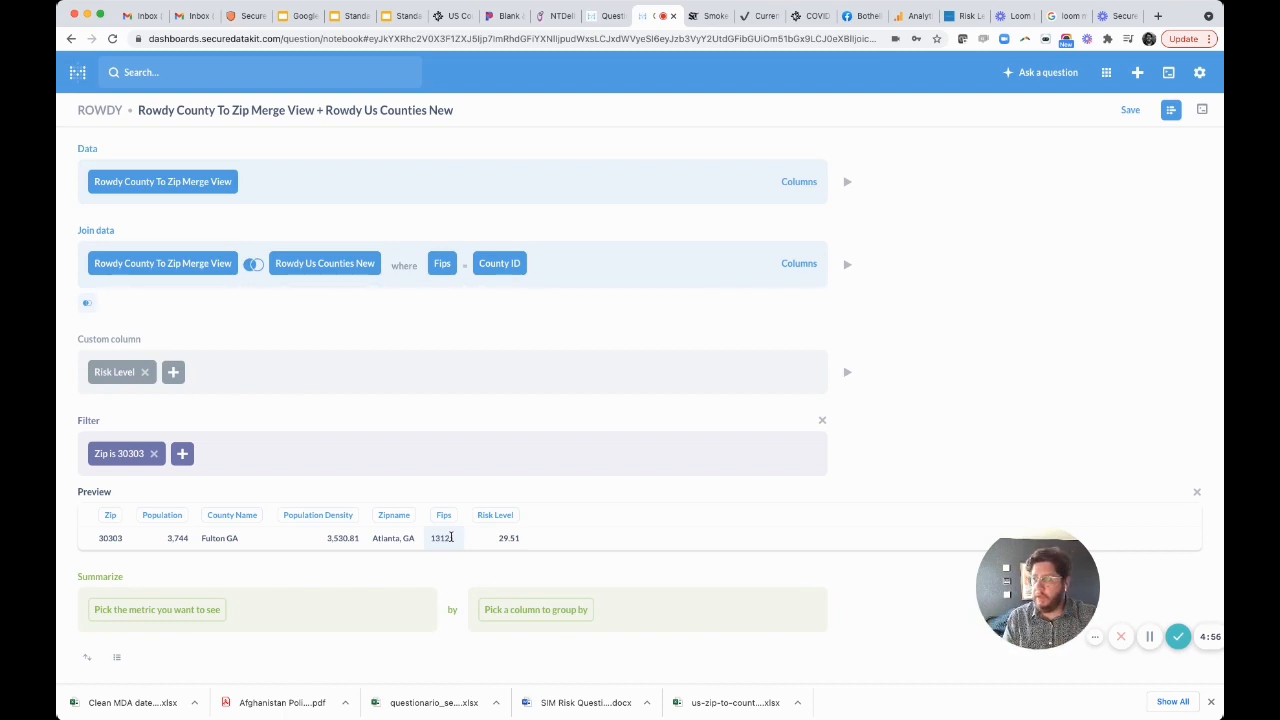
Visualize the question, hide every table column except Risk Level, and rerun the query.
{"action": "scroll", "coordinate": [380, 568], "scroll_direction": "down", "scroll_amount": 1}
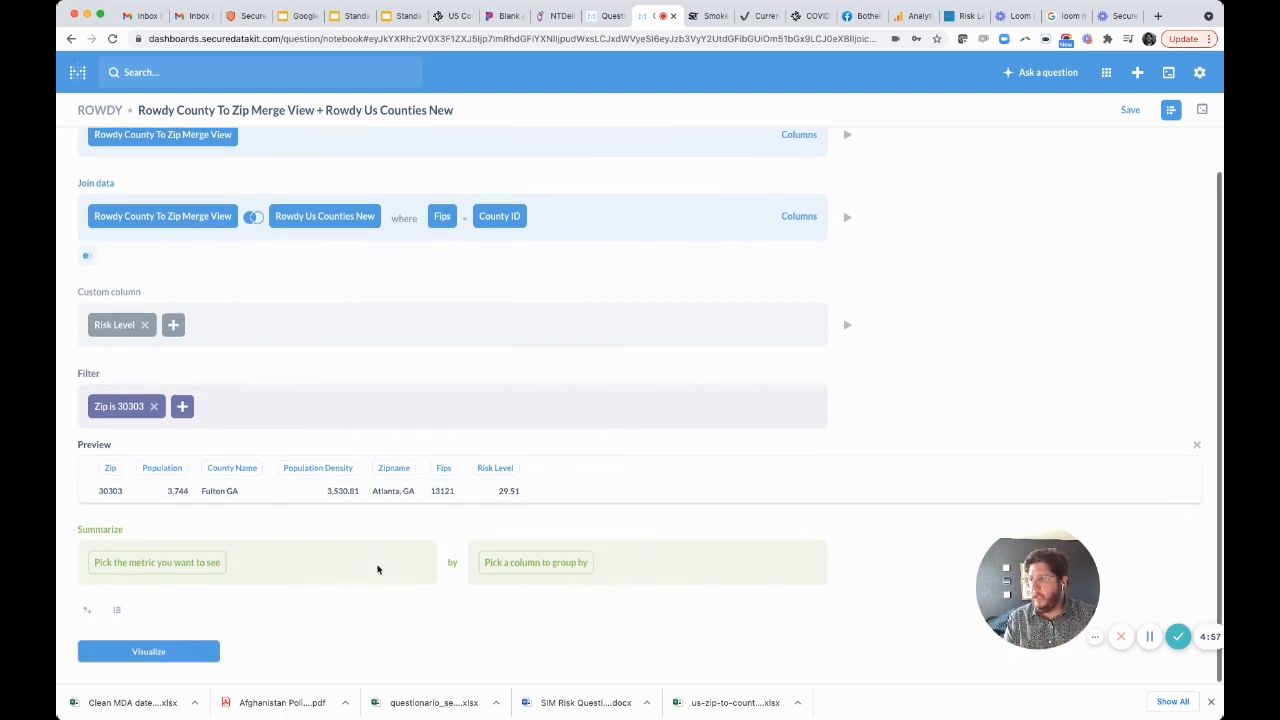
{"action": "left_click", "coordinate": [158, 652]}
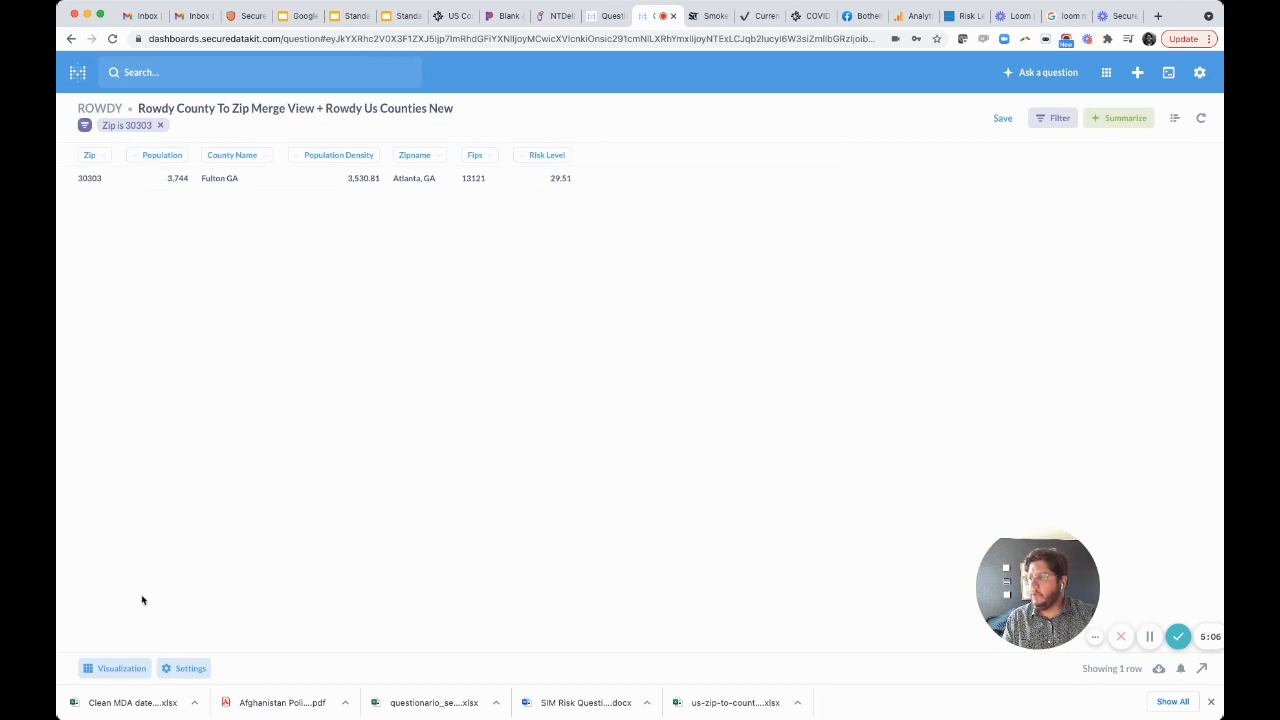
{"action": "left_click", "coordinate": [118, 668]}
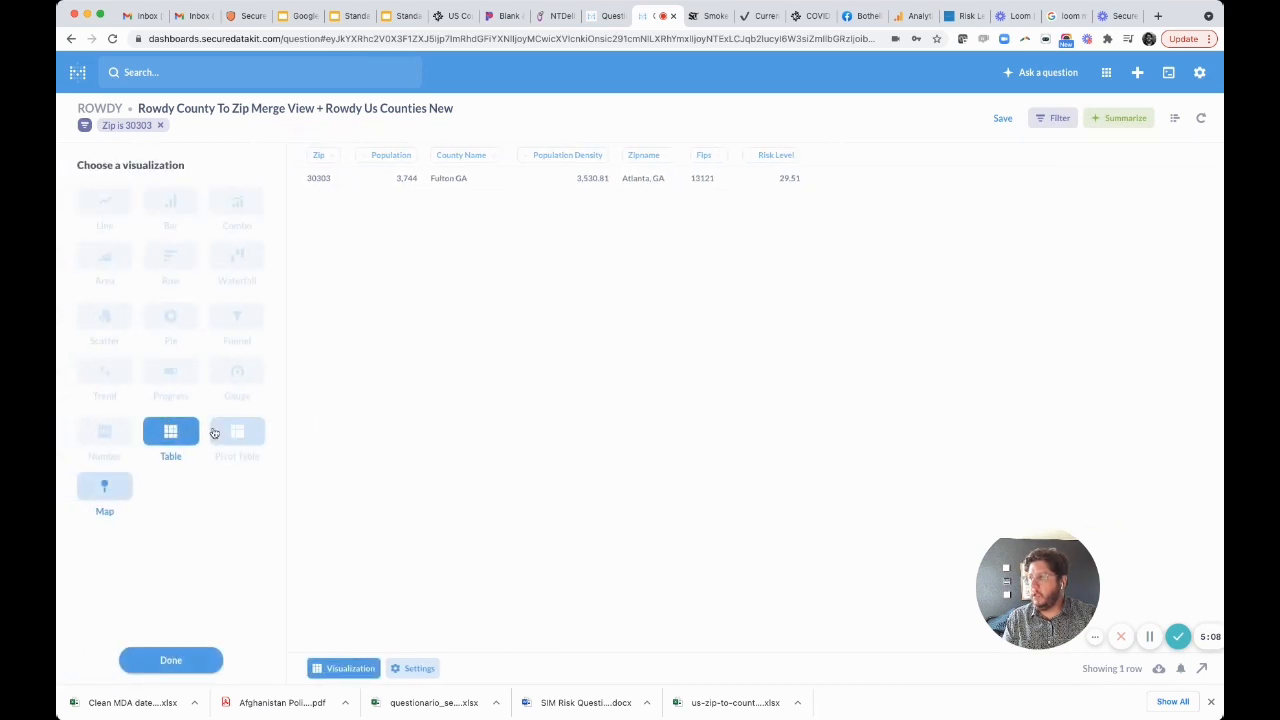
{"action": "left_click", "coordinate": [408, 670]}
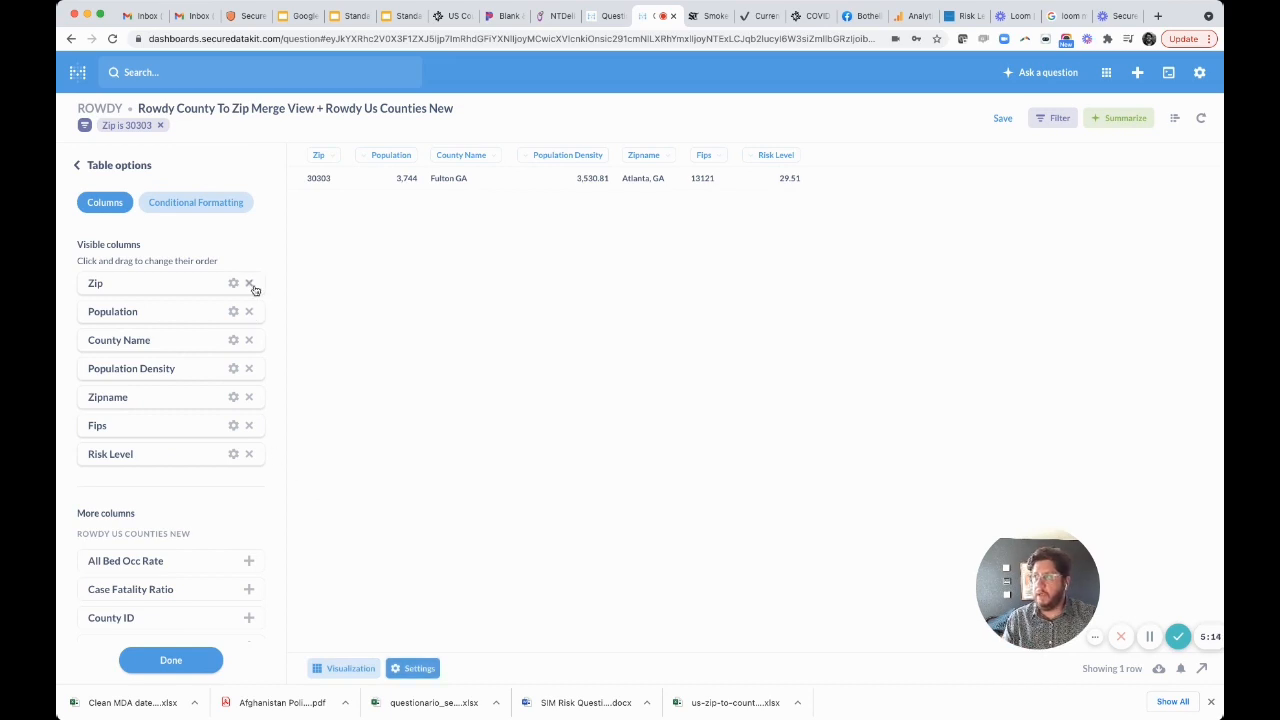
{"action": "left_click", "coordinate": [251, 285]}
{"action": "left_click", "coordinate": [251, 285]}
{"action": "left_click", "coordinate": [251, 285]}
{"action": "left_click", "coordinate": [251, 285]}
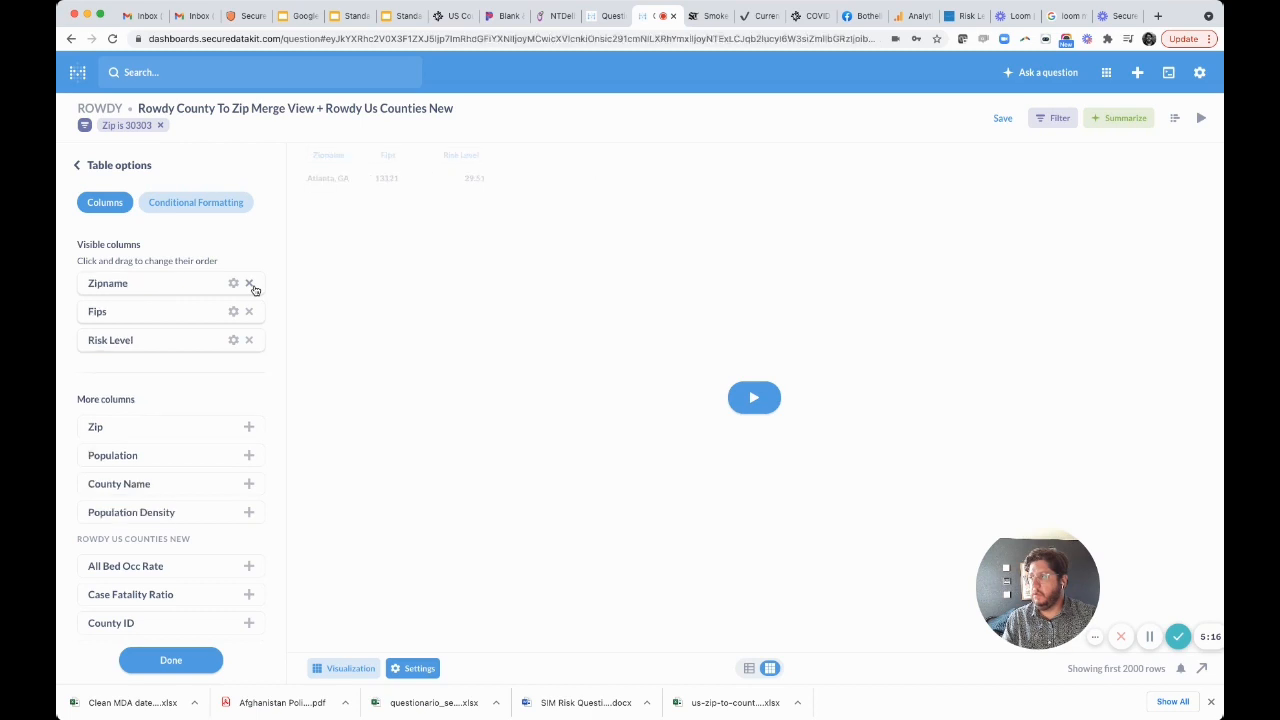
{"action": "left_click", "coordinate": [250, 285]}
{"action": "left_click", "coordinate": [250, 285]}
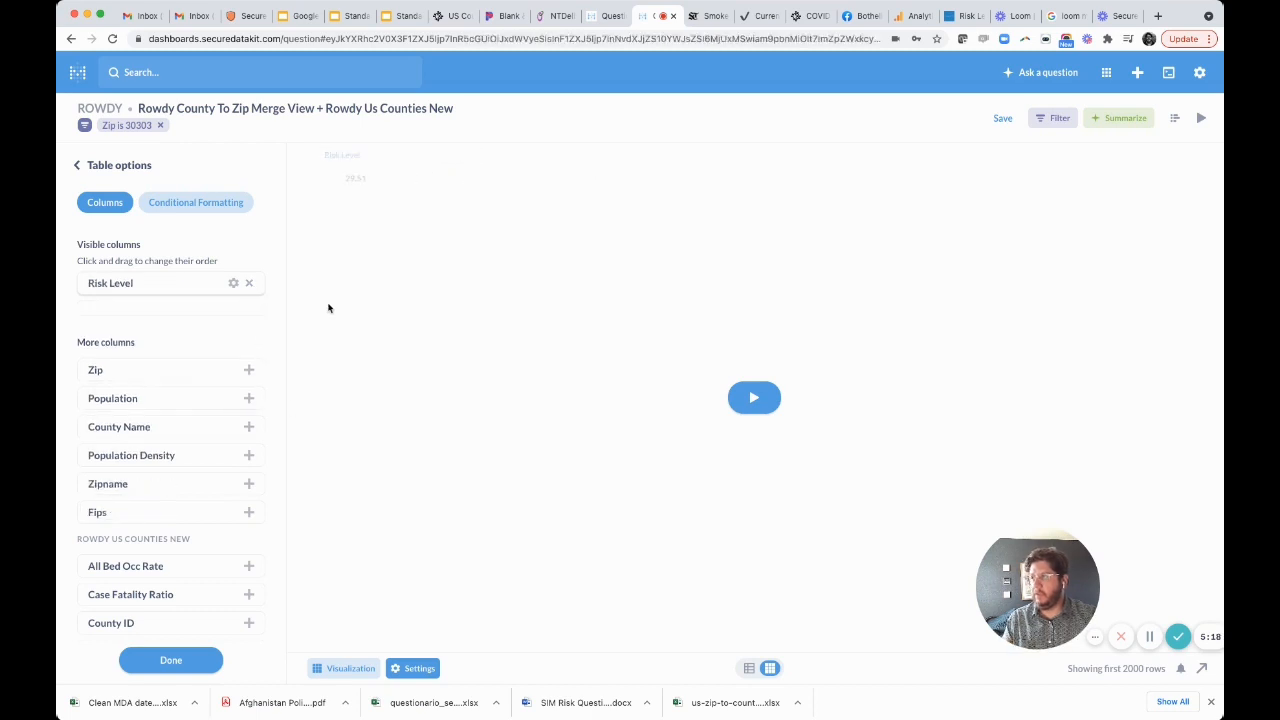
{"action": "left_click", "coordinate": [754, 397]}
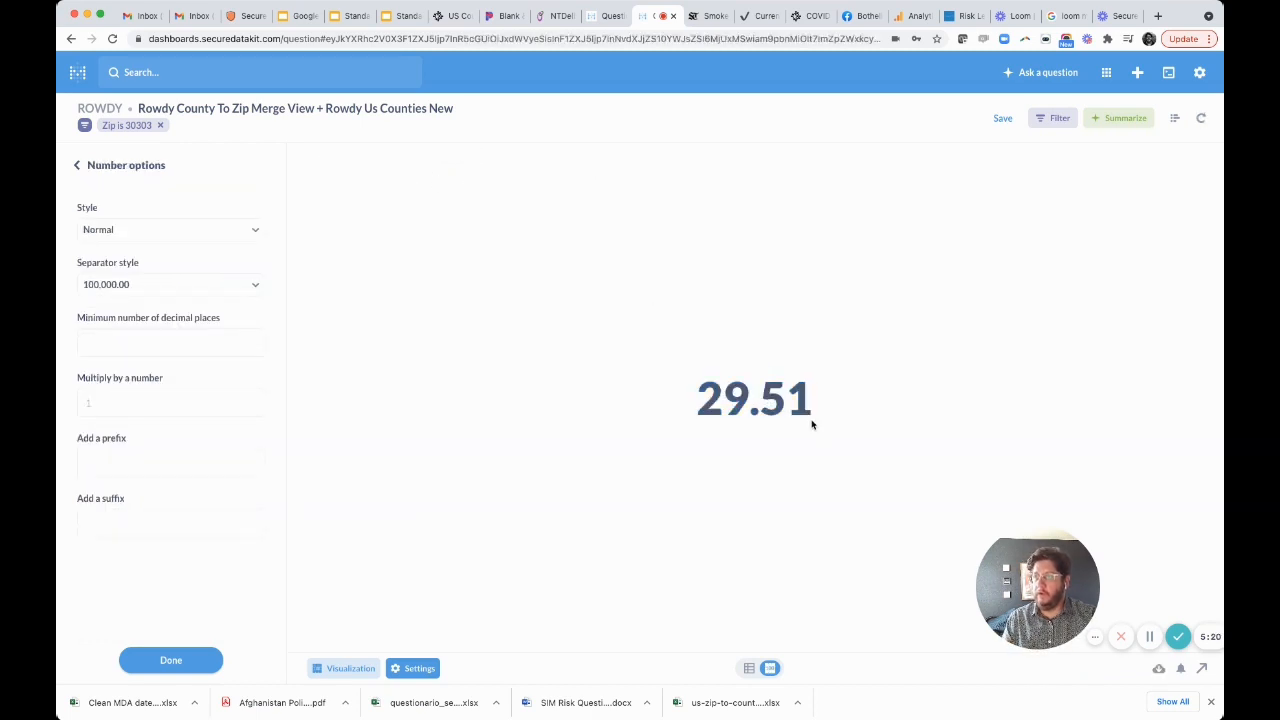
Change the visualization to a gauge and set its green range from 0 to 1.
{"action": "left_click", "coordinate": [122, 167]}
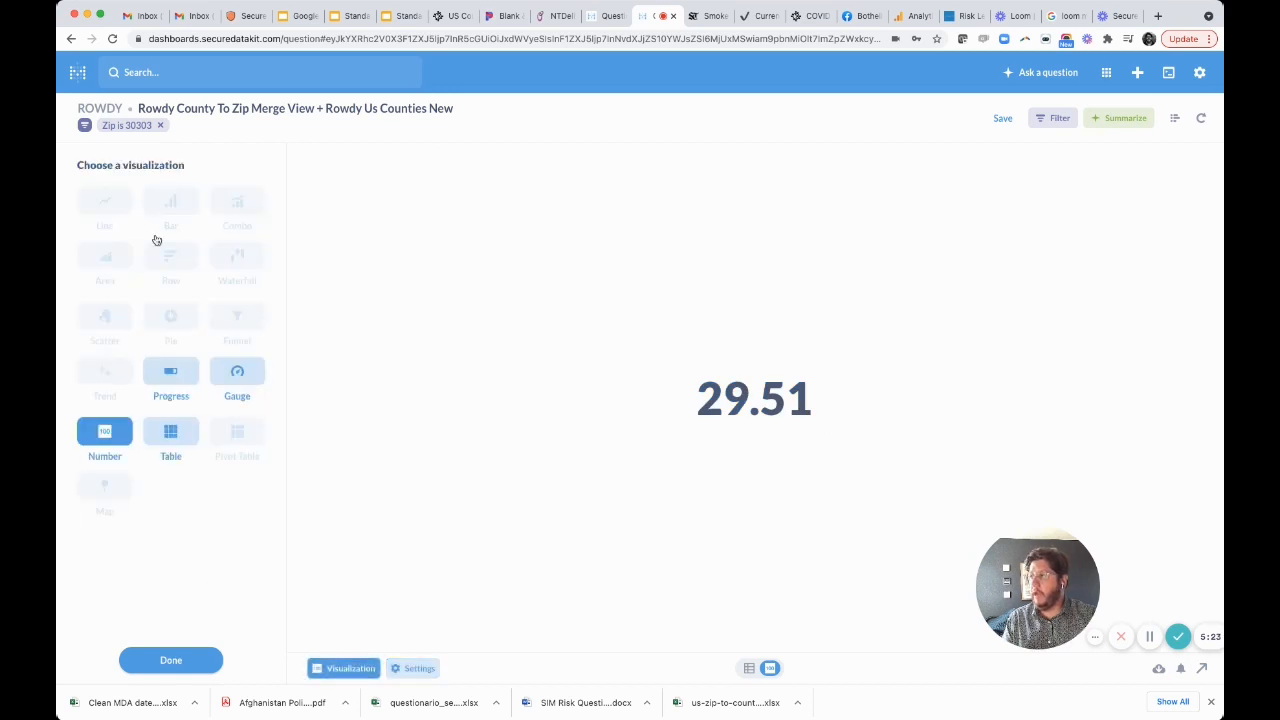
{"action": "left_click", "coordinate": [237, 376]}
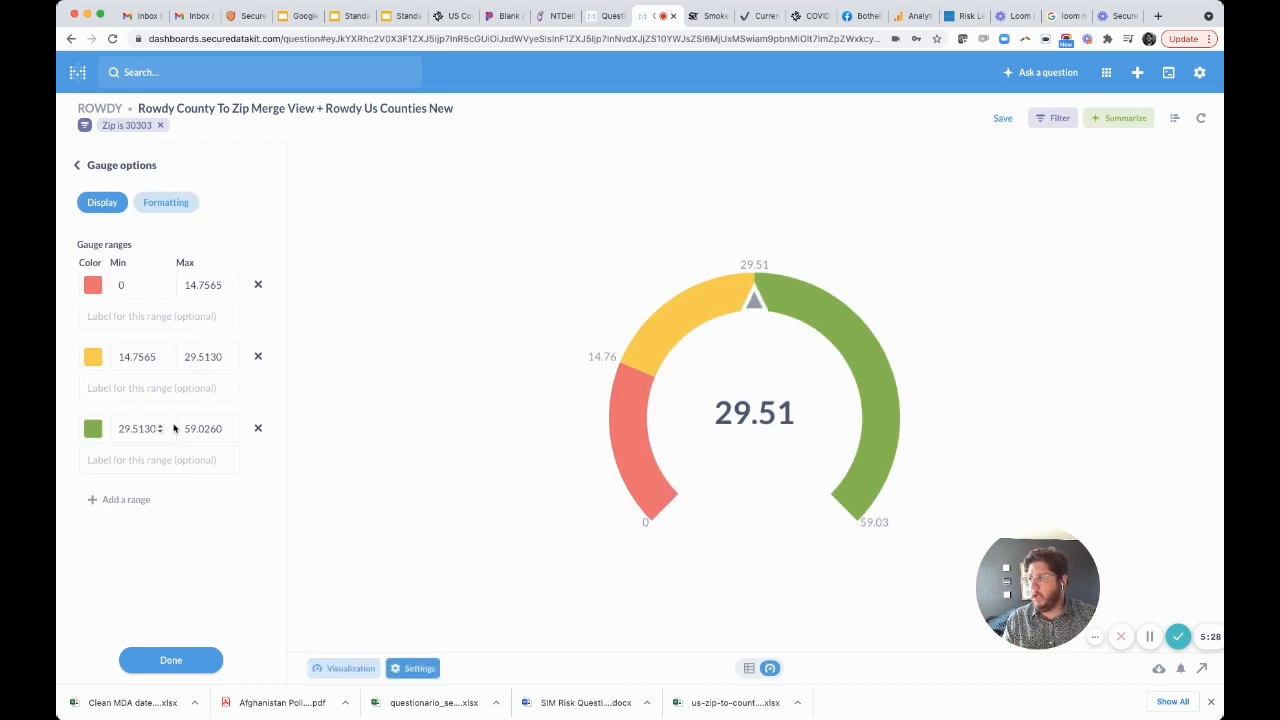
{"action": "double_click", "coordinate": [141, 425]}
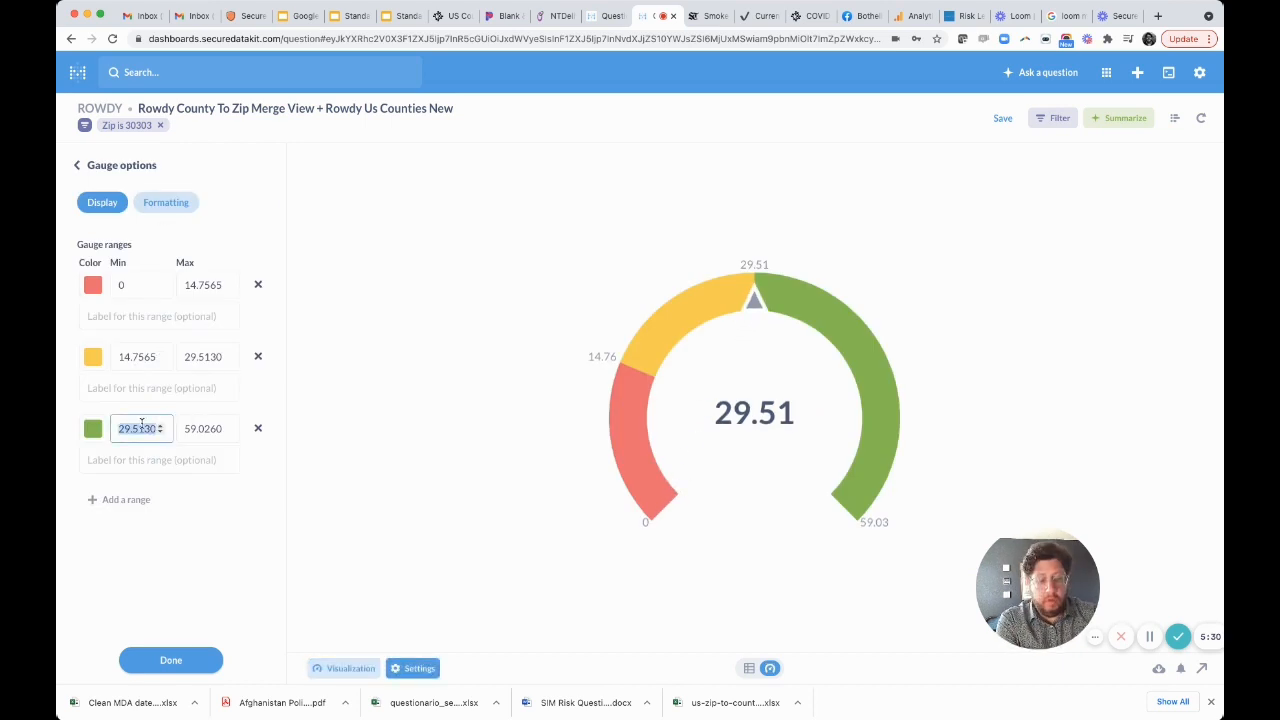
{"action": "type", "text": "0"}
{"action": "key", "text": "Tab"}
{"action": "type", "text": "1"}
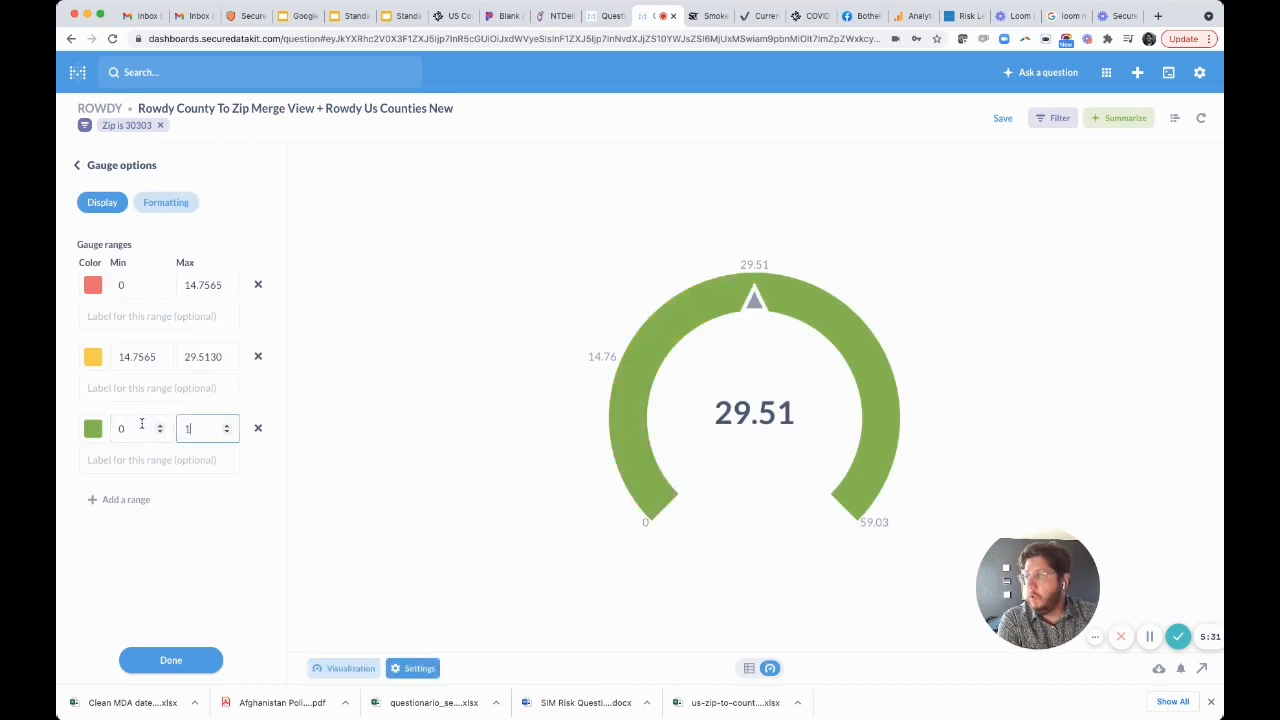
{"action": "left_click", "coordinate": [272, 524]}
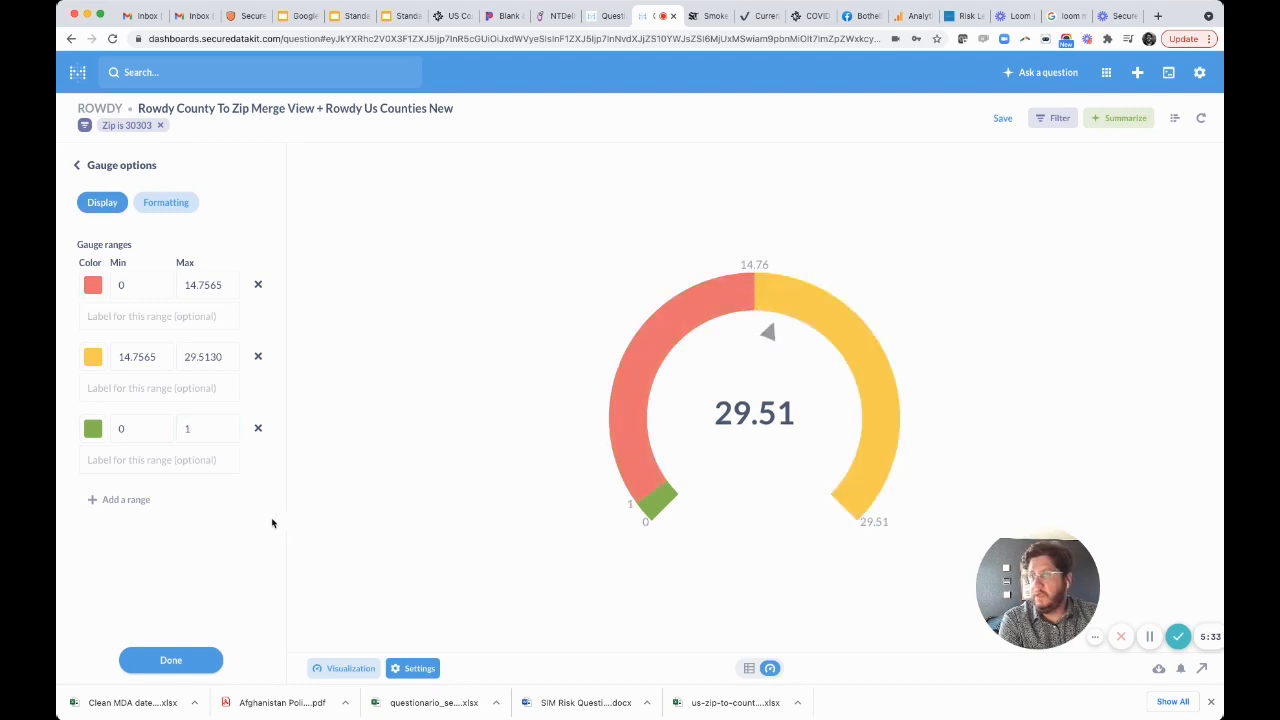
Set the gauge's yellow range to a minimum of 1 and a maximum of 10.
{"action": "double_click", "coordinate": [123, 366]}
{"action": "type", "text": "1"}
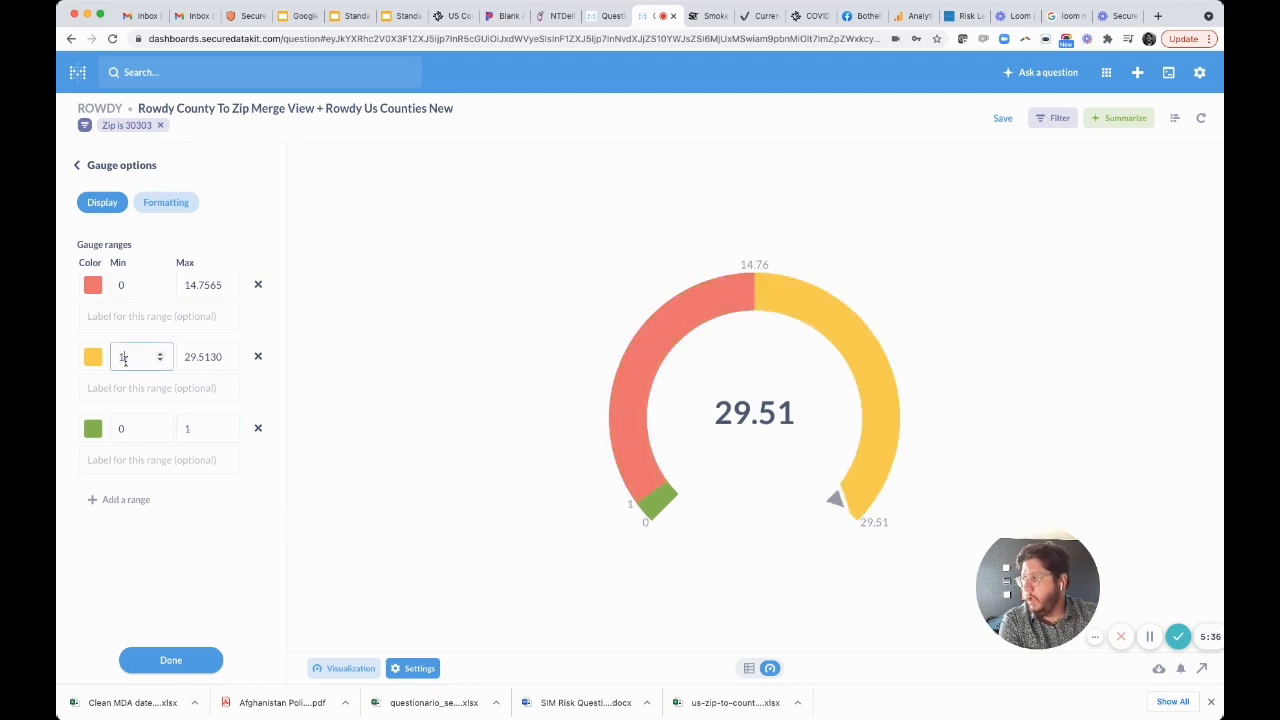
{"action": "key", "text": "Tab"}
{"action": "type", "text": "10"}
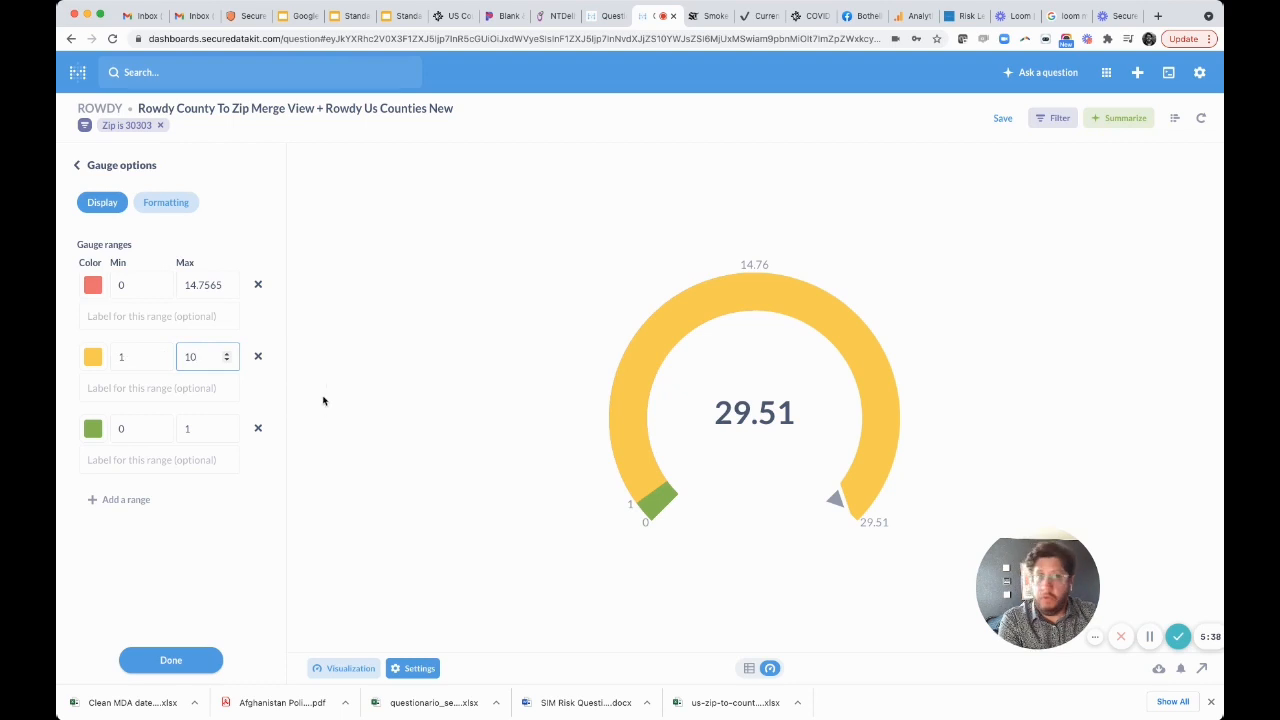
{"action": "left_click", "coordinate": [397, 404]}
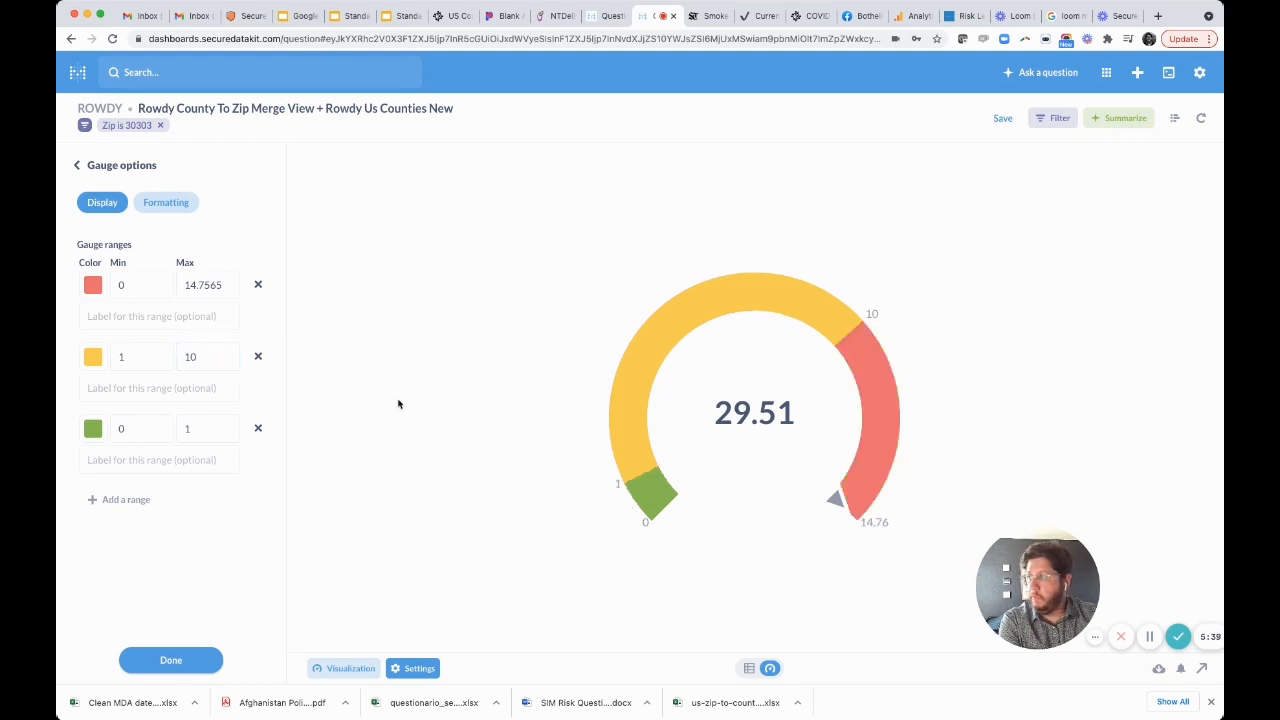
Add a fourth gauge range, color it orange, and set it from 10 to 25.
{"action": "left_click", "coordinate": [122, 499]}
{"action": "left_click", "coordinate": [97, 500]}
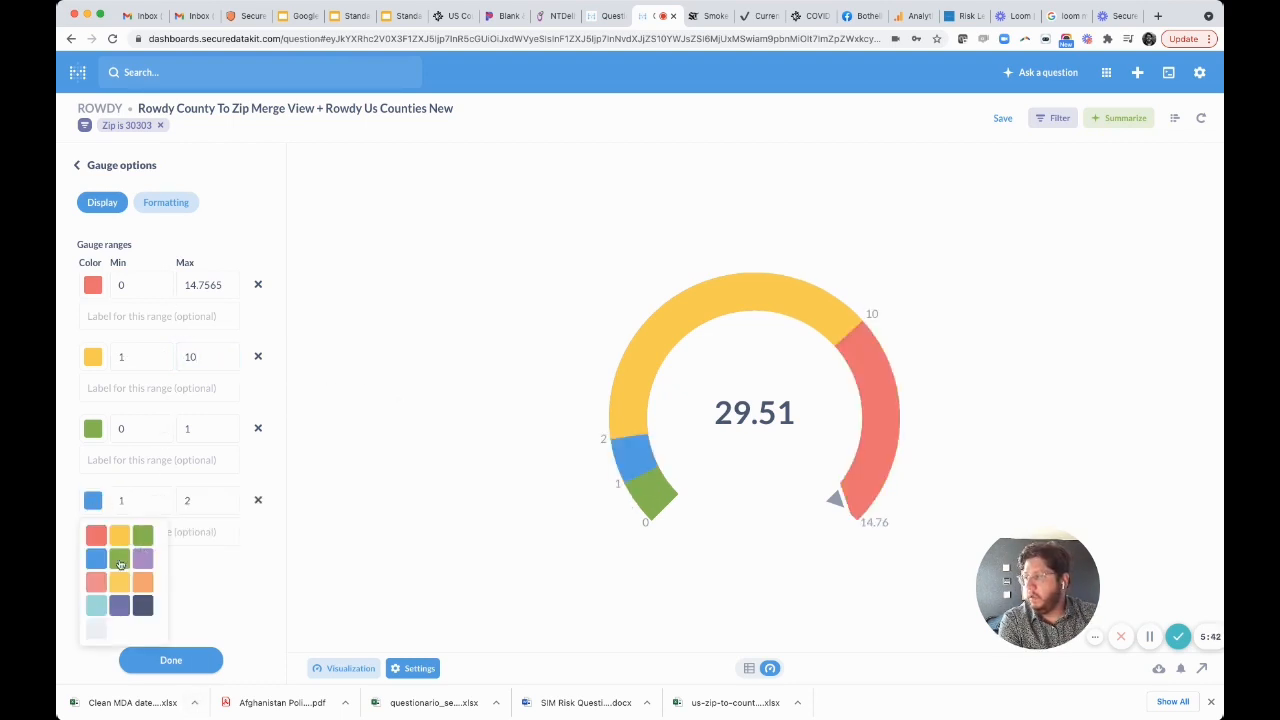
{"action": "left_click", "coordinate": [143, 581]}
{"action": "left_click", "coordinate": [134, 499]}
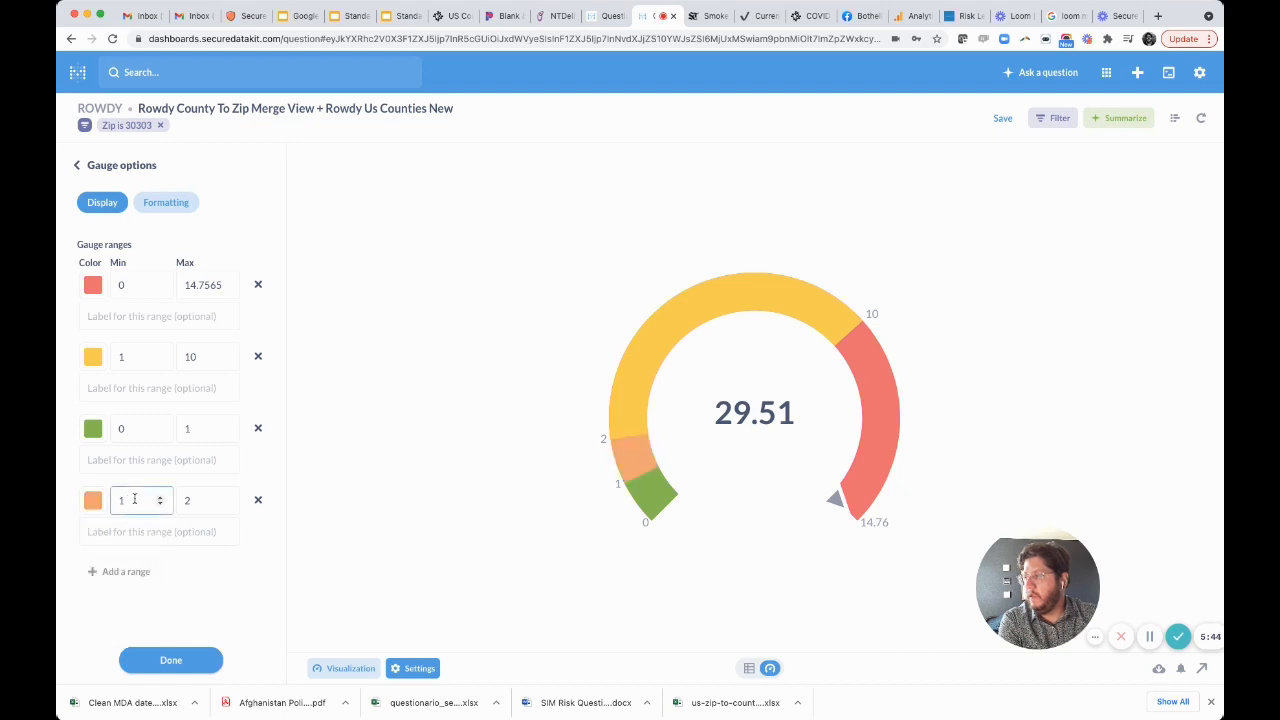
{"action": "type", "text": "0"}
{"action": "key", "text": "Tab"}
{"action": "type", "text": "5"}
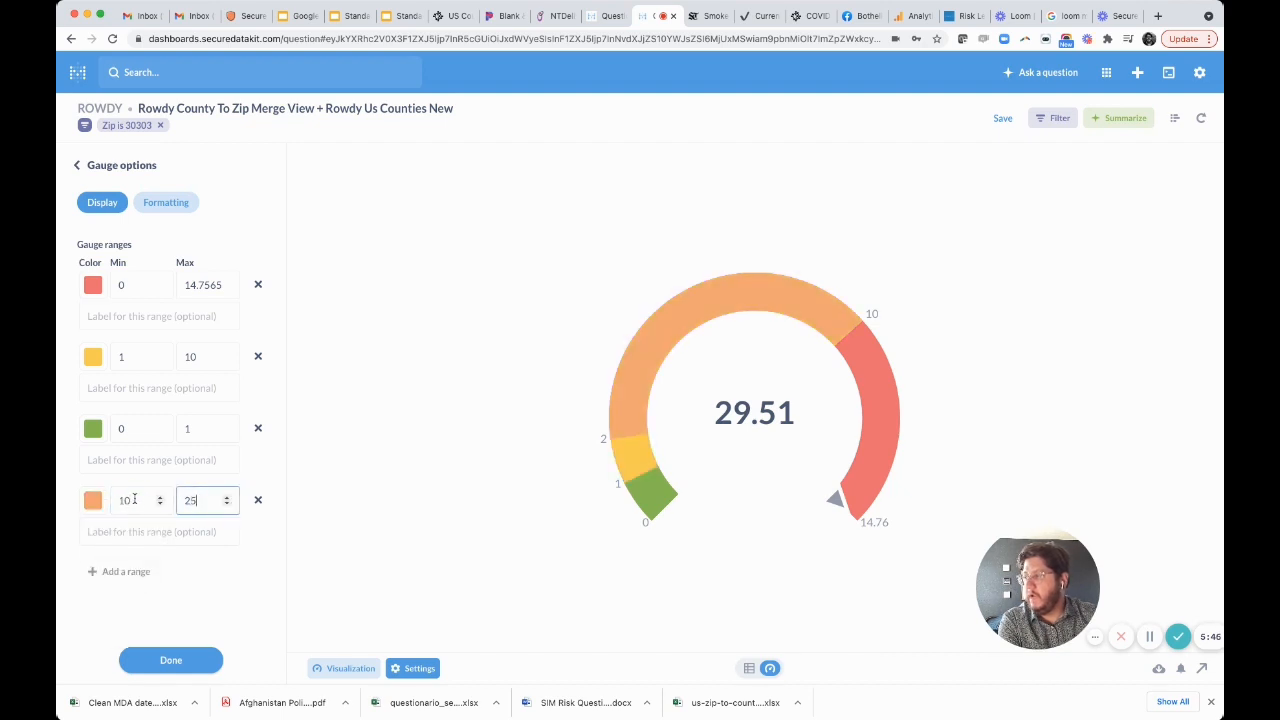
Set the gauge's red range to a minimum of 25 and a maximum of 50.
{"action": "left_click", "coordinate": [137, 288]}
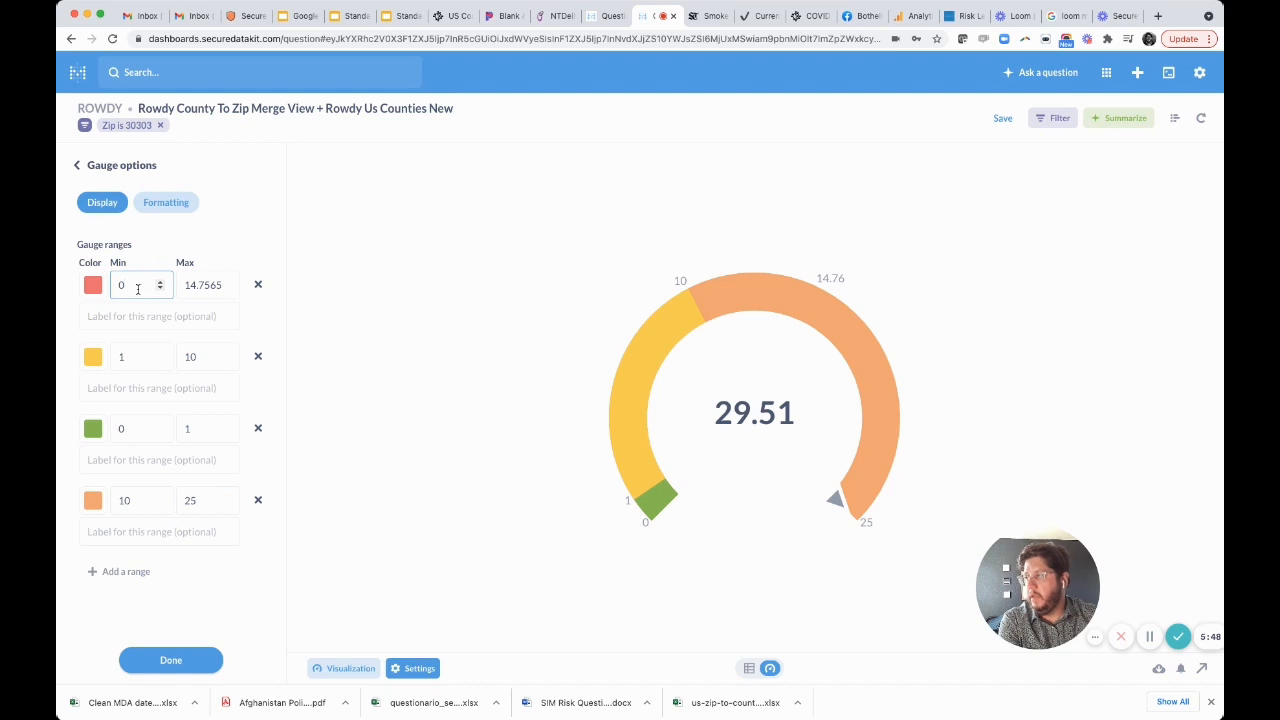
{"action": "key", "text": "BackSpace"}
{"action": "type", "text": "25"}
{"action": "key", "text": "Tab"}
{"action": "type", "text": "50"}
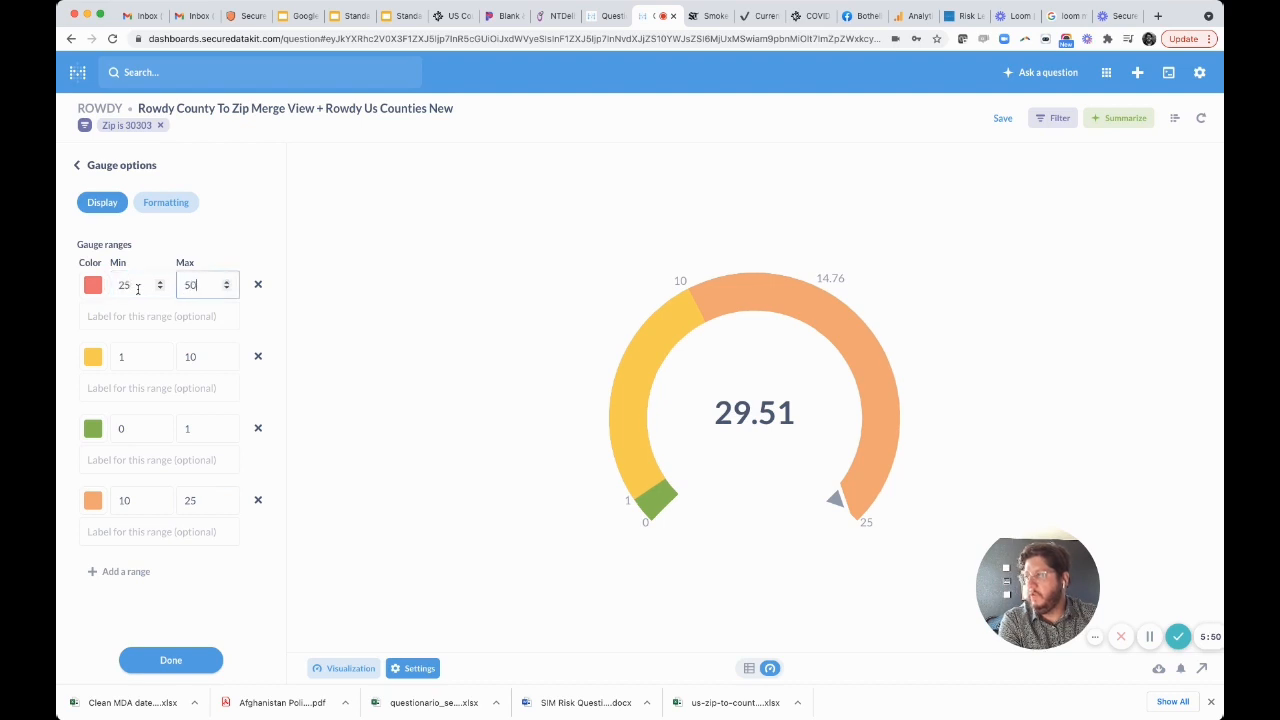
{"action": "left_click", "coordinate": [287, 303]}
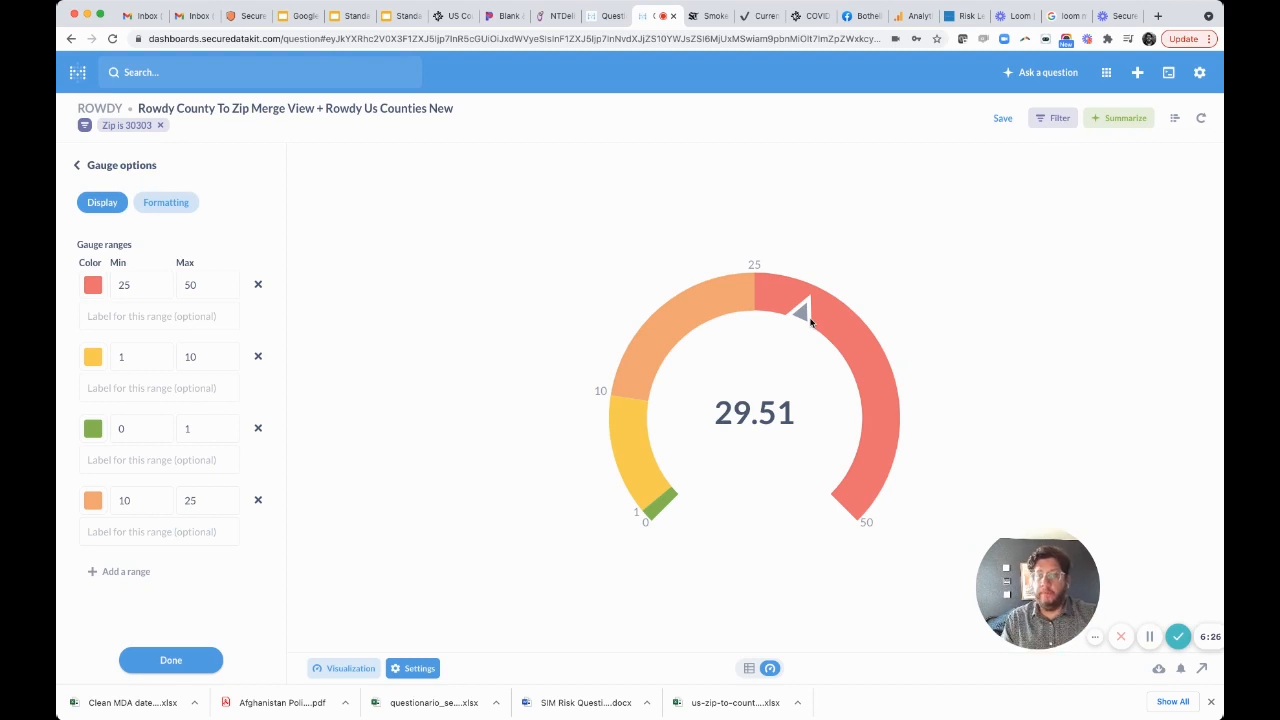
Start sharing the question and save it as Fulton County Risk Assessment in the Our analytics collection.
{"action": "left_click", "coordinate": [1203, 672]}
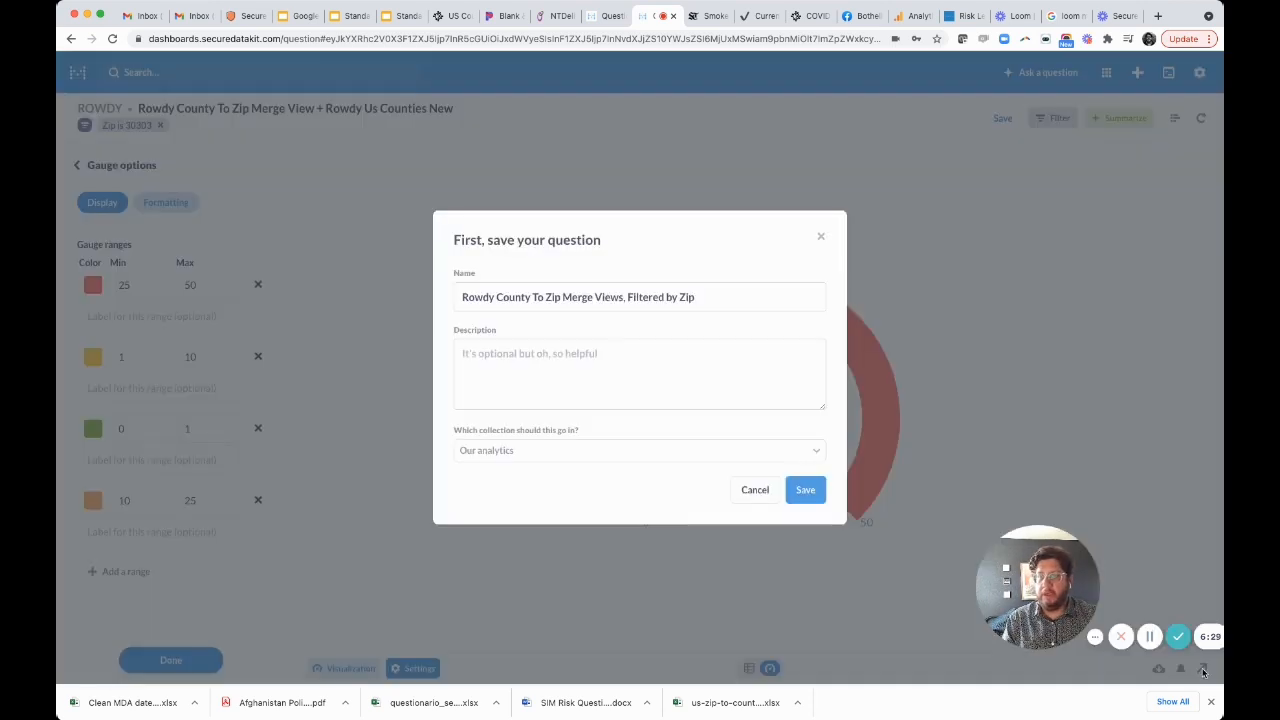
{"action": "triple_click", "coordinate": [725, 296]}
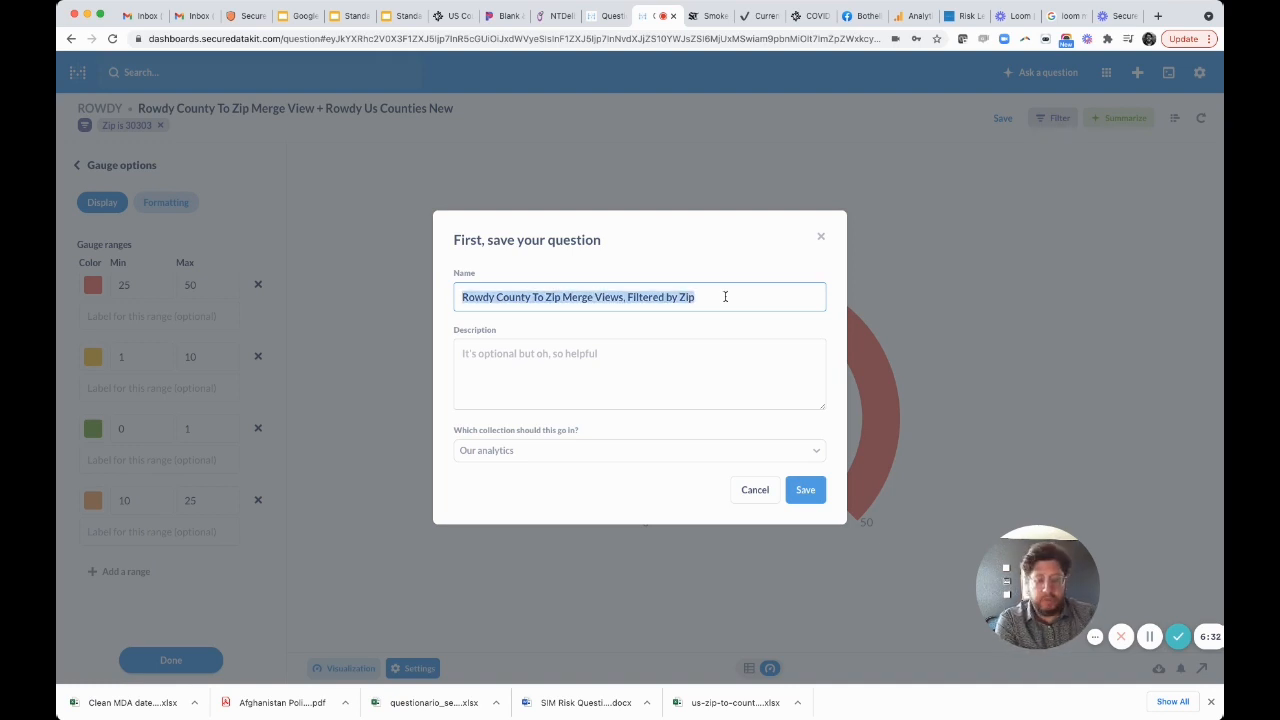
{"action": "type", "text": "Fulton County "}
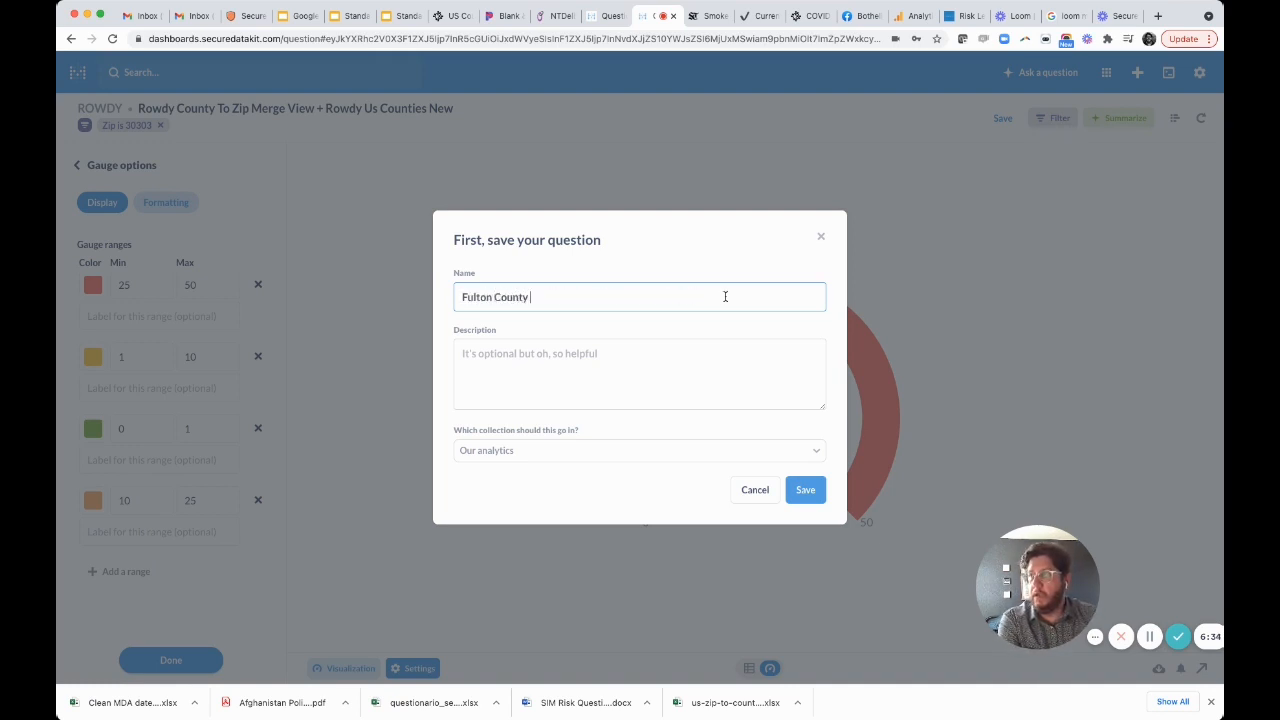
{"action": "type", "text": "Risk Assessment"}
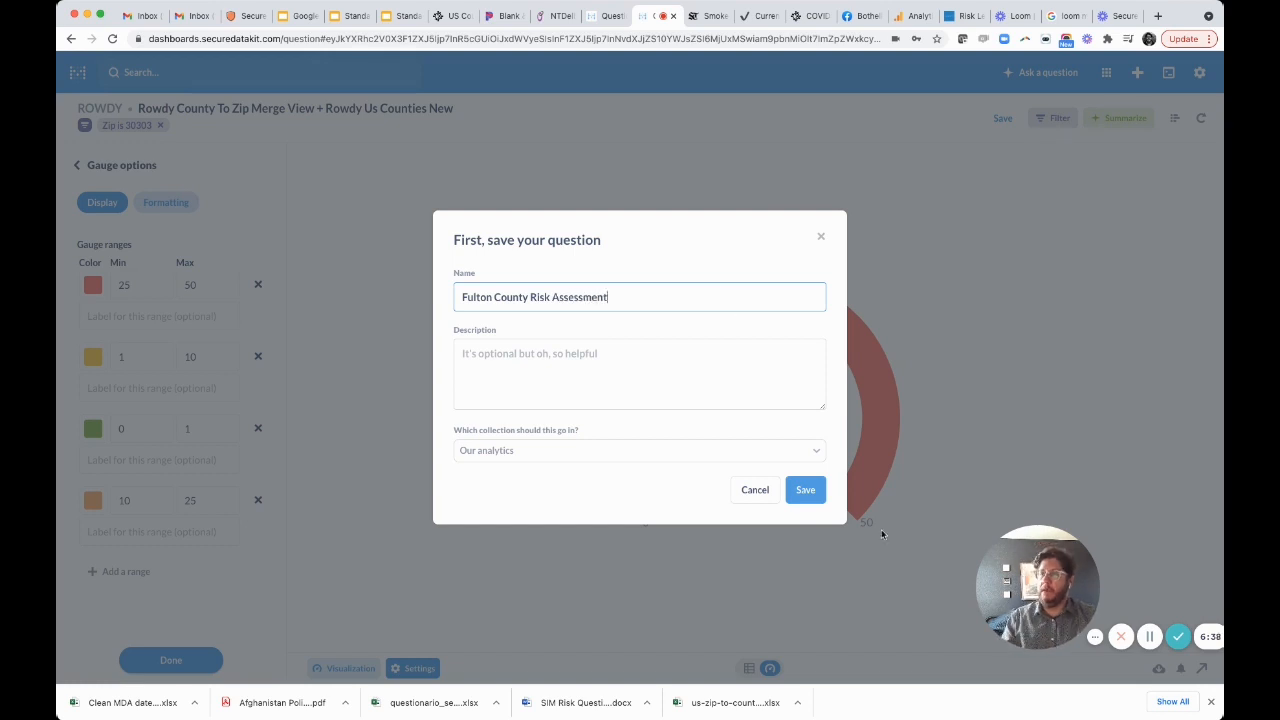
{"action": "left_click", "coordinate": [805, 491]}
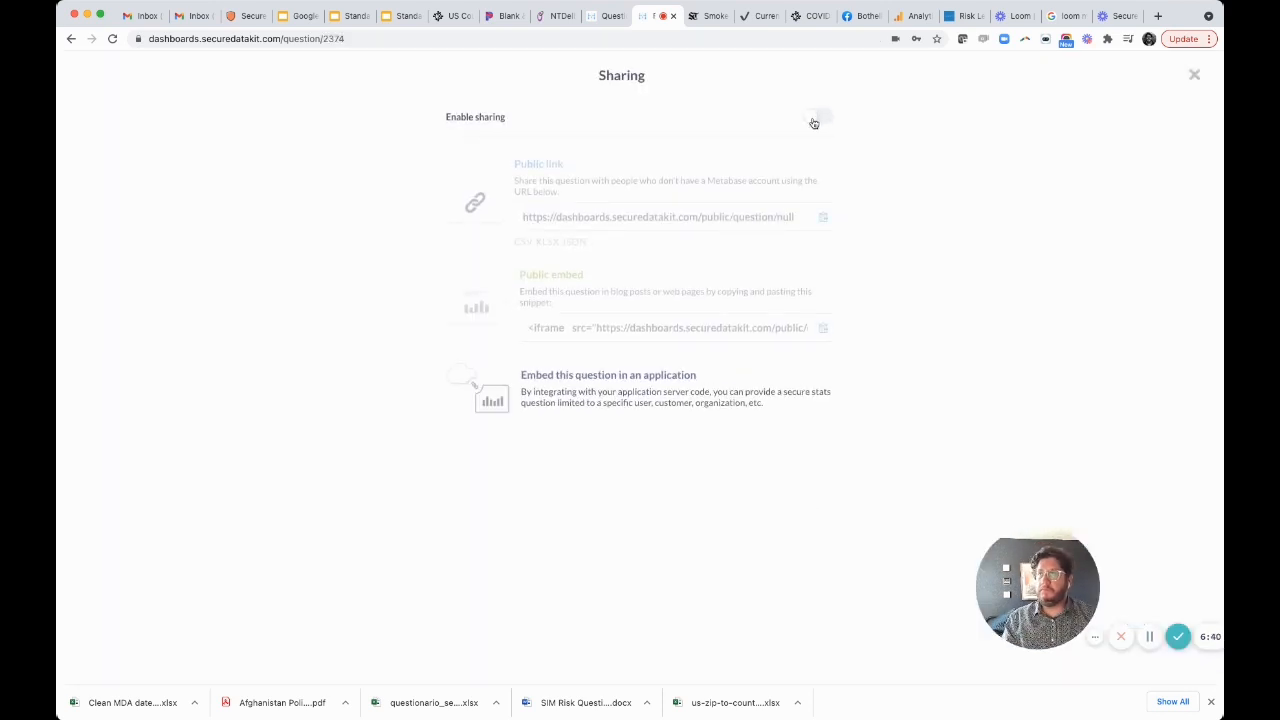
Enable public sharing for the question and open its public link in the browser.
{"action": "left_click", "coordinate": [815, 122]}
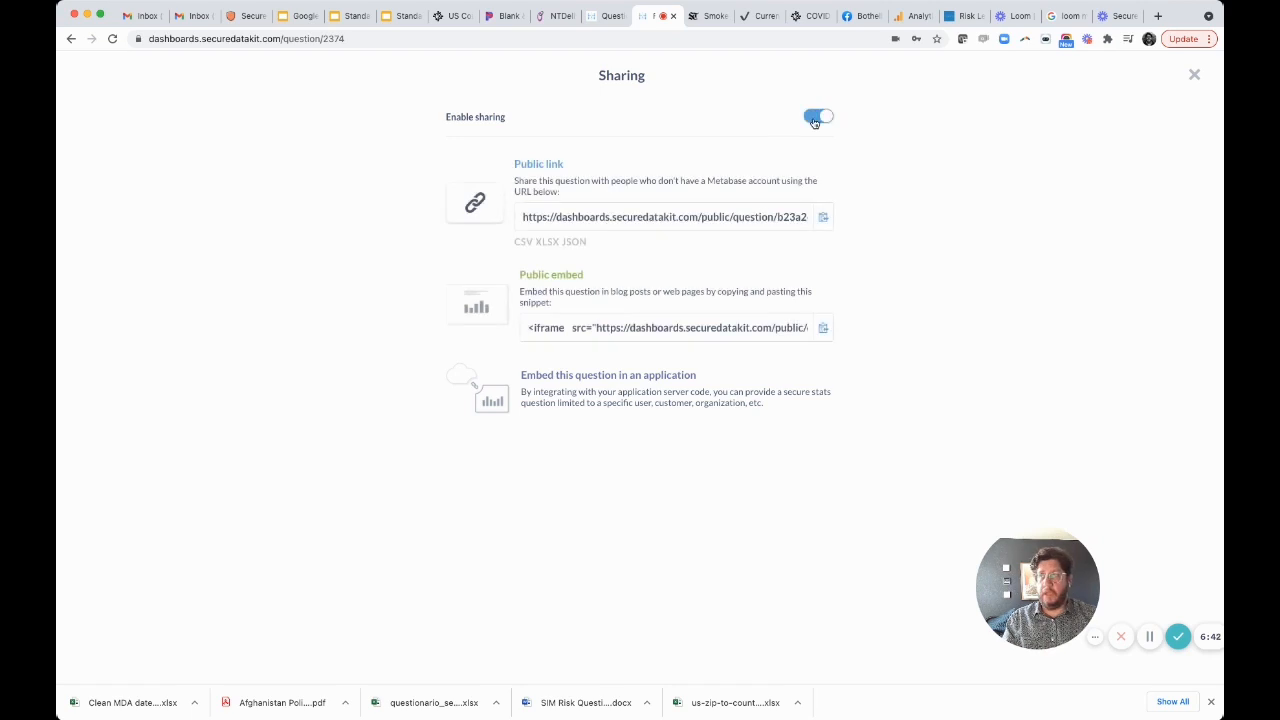
{"action": "left_click", "coordinate": [692, 219]}
{"action": "left_click", "coordinate": [675, 44]}
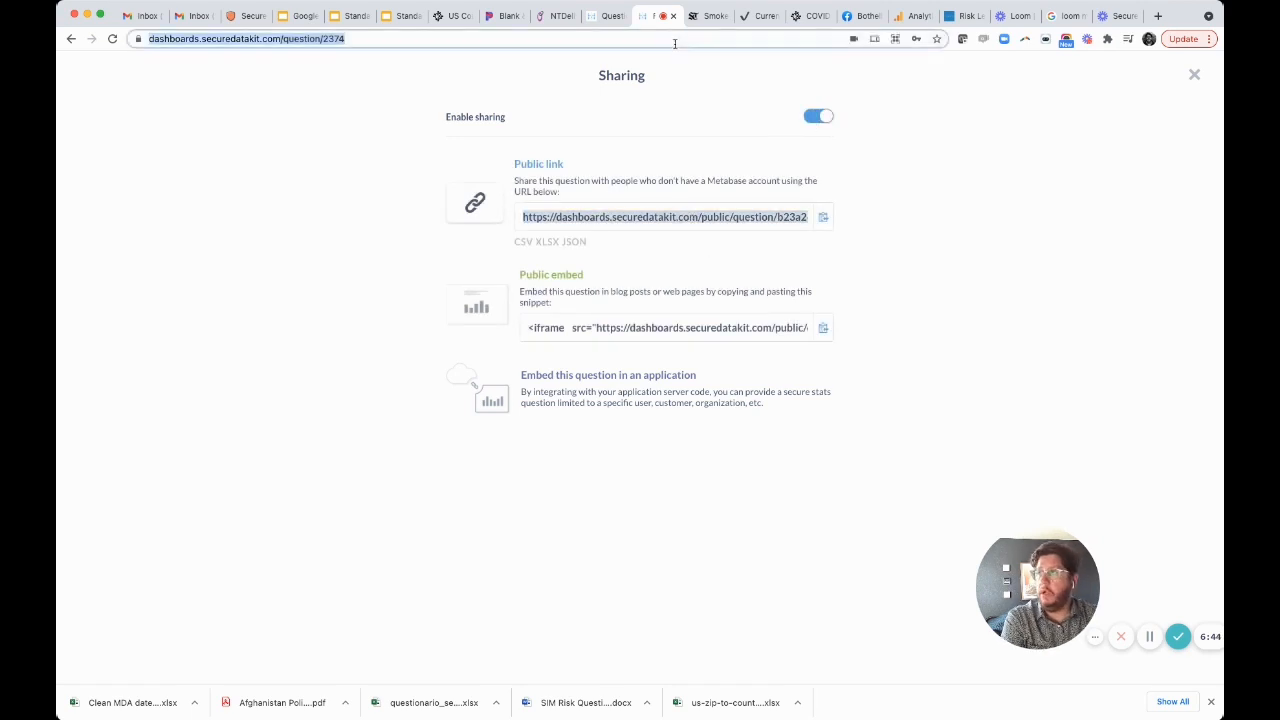
{"action": "type", "text": "https://dashboards.securedatakit.com/public/question/b23a26b8-c039-4eb9-97d9-5299952cbb86"}
{"action": "key", "text": "Return"}
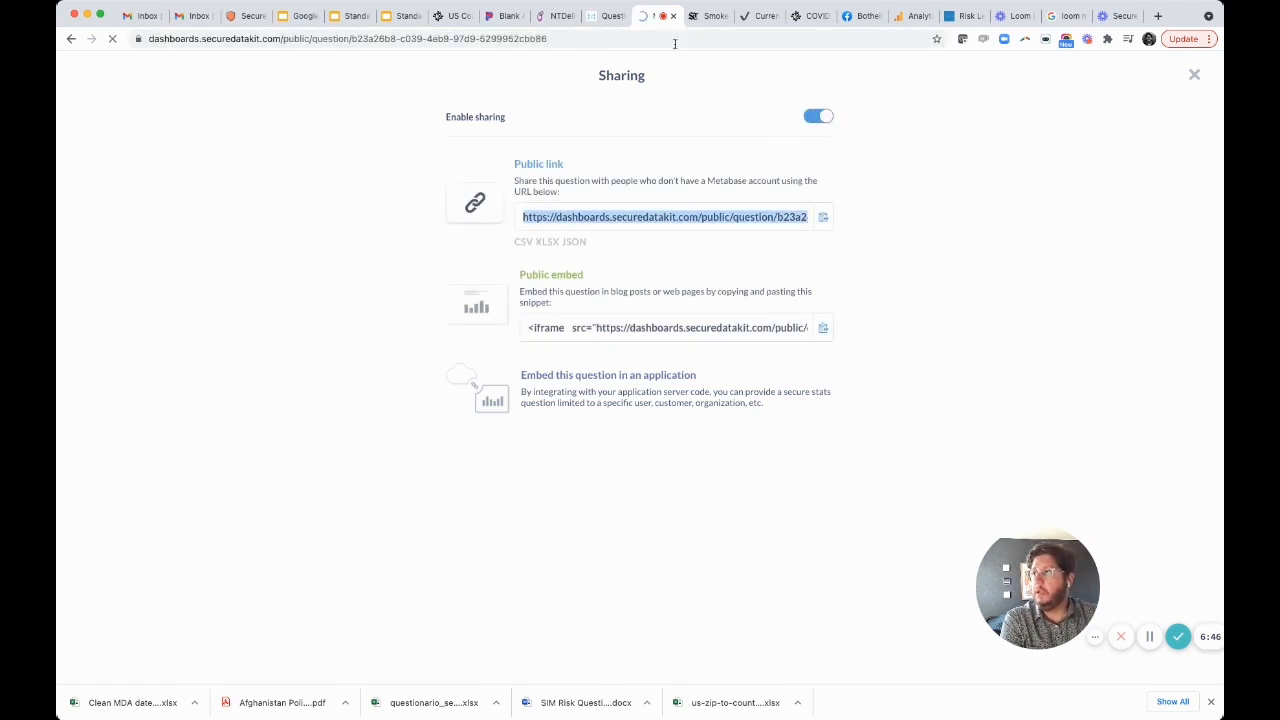